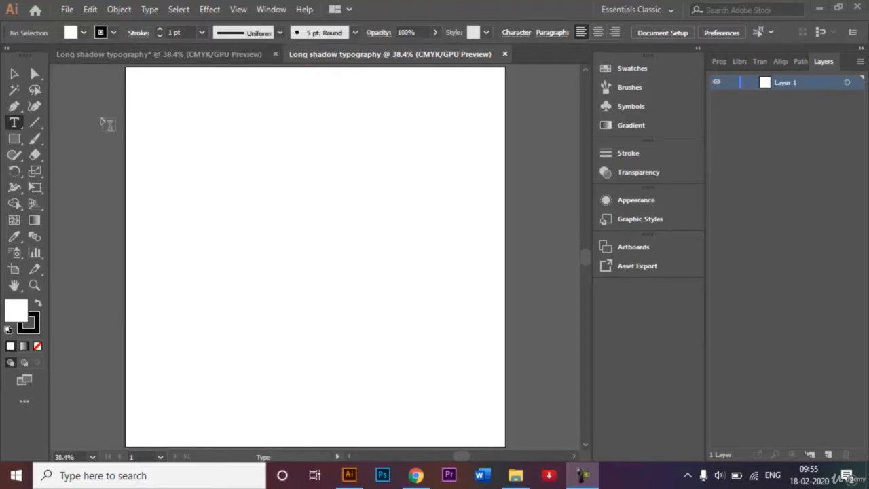
# Step: Review the finished long shadow lettering in the other open document and return to the blank artboard
pyautogui.click(108, 54)
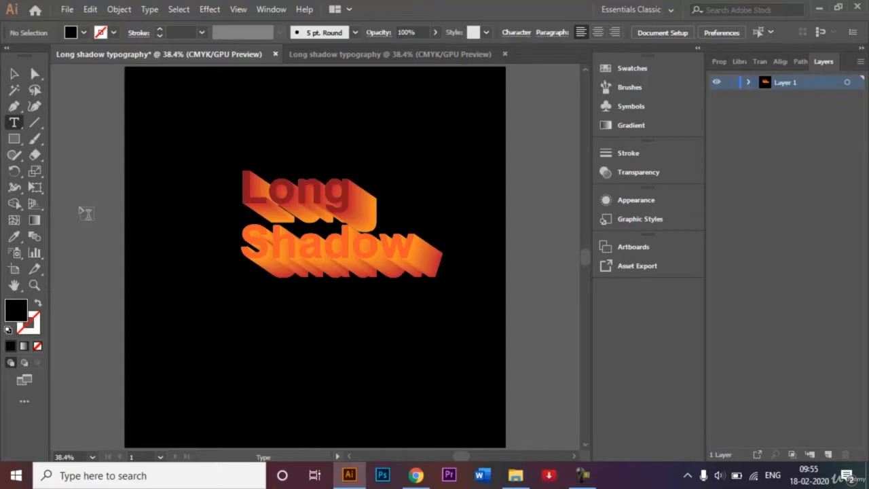
pyautogui.click(367, 54)
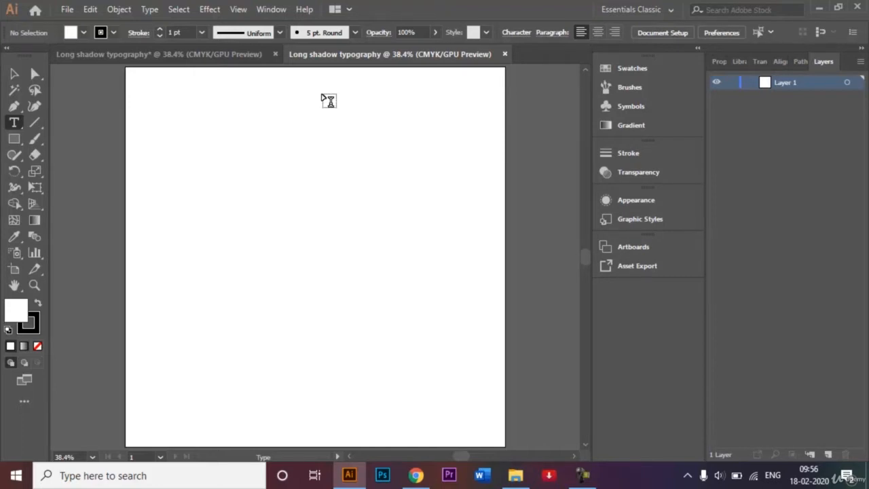
pyautogui.click(170, 54)
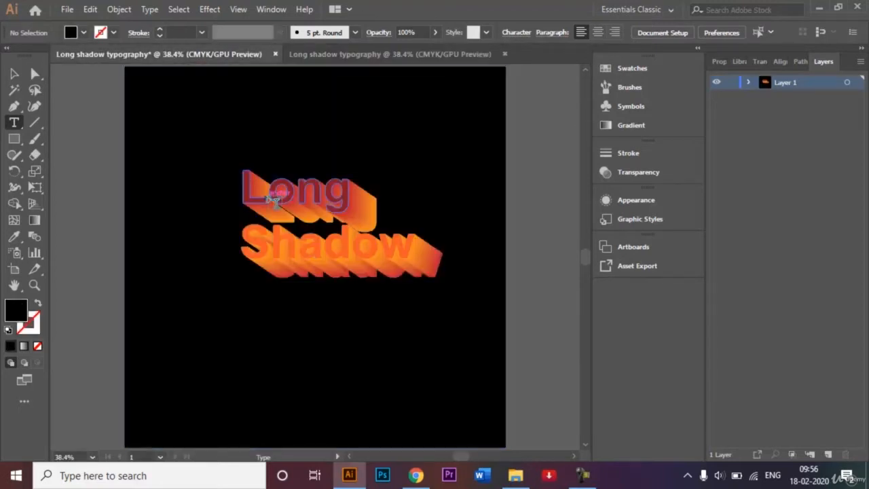
pyautogui.click(363, 55)
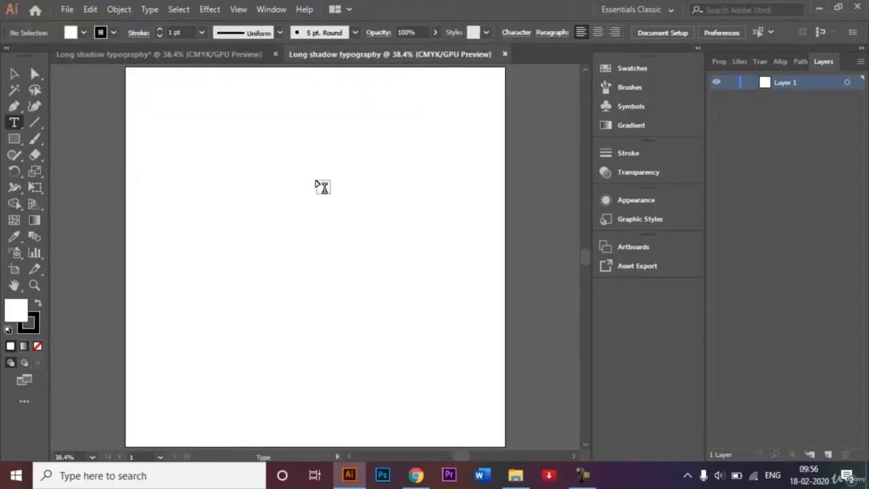
# Step: Add point text near the middle of the artboard reading "Shadow" with "Effect" on a second line
pyautogui.click(297, 226)
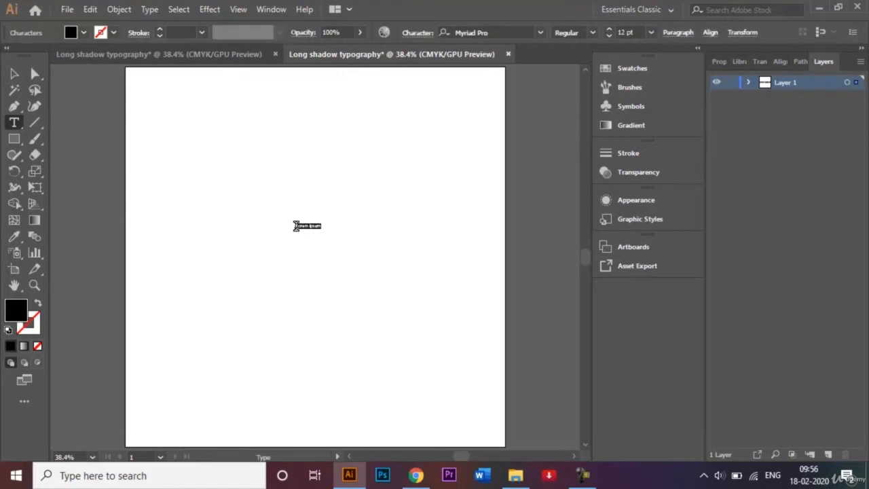
pyautogui.press('BackSpace')
pyautogui.write('Shadow')
pyautogui.press('Return')
pyautogui.write('Effect')
pyautogui.click(14, 74)
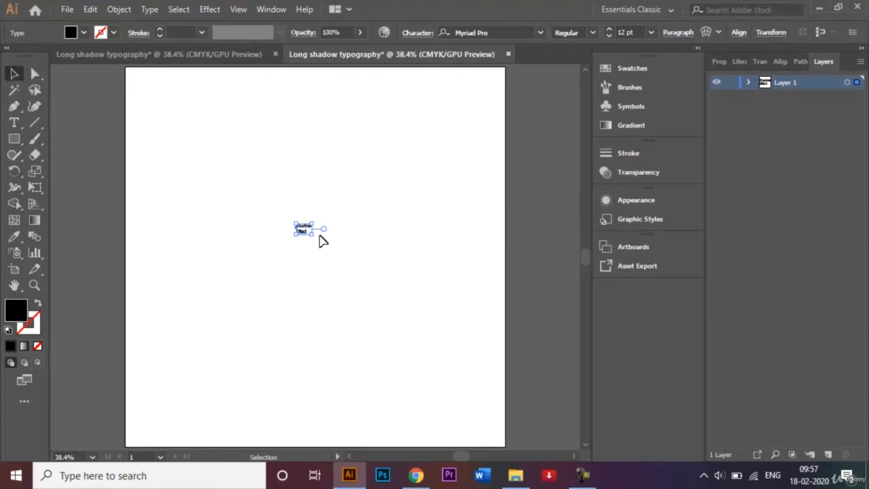
# Step: Format the two-line text at 120 pt in Arial Bold
pyautogui.click(625, 32)
pyautogui.write('120')
pyautogui.press('Return')
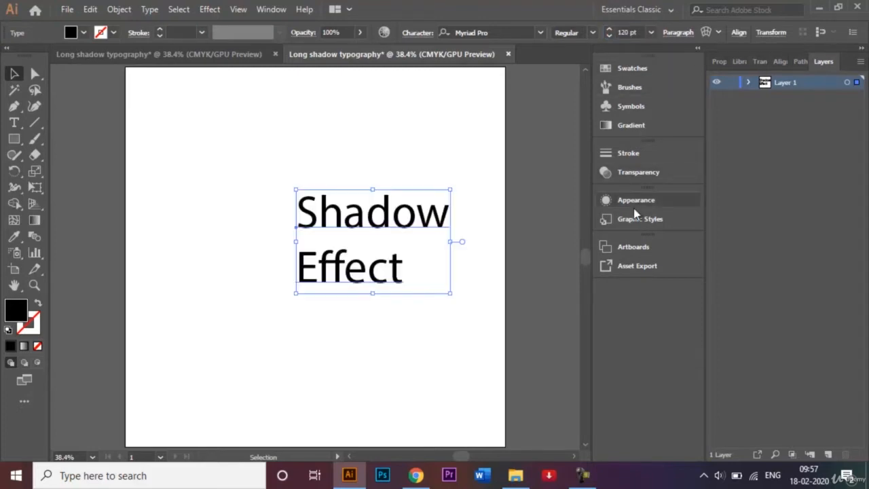
pyautogui.click(542, 33)
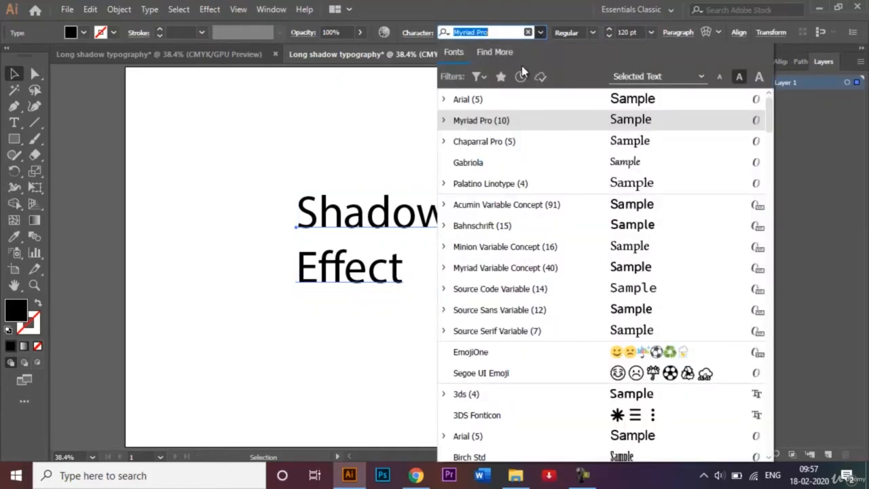
pyautogui.click(499, 100)
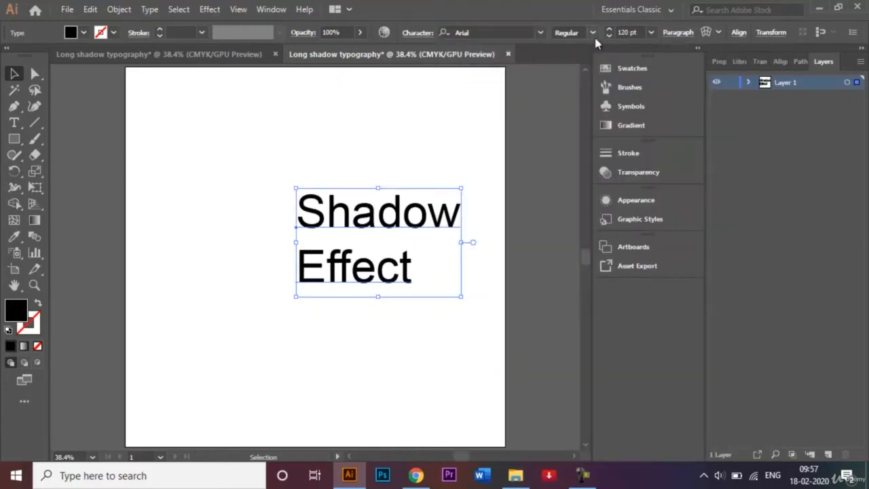
pyautogui.click(593, 32)
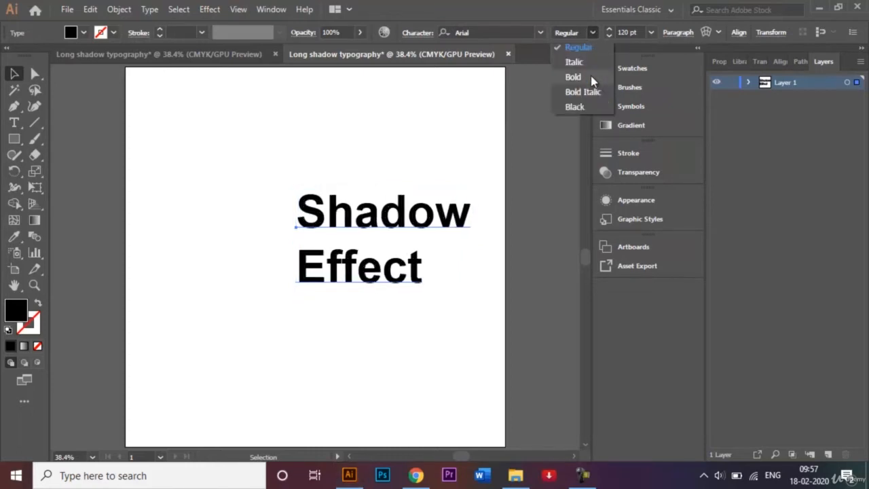
pyautogui.click(574, 77)
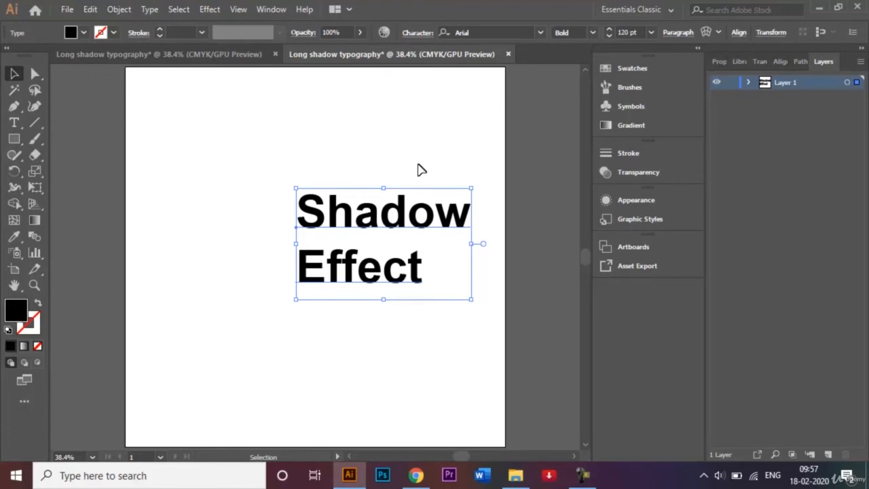
# Step: Expand the text into vector shapes with both Object and Fill included
pyautogui.click(119, 10)
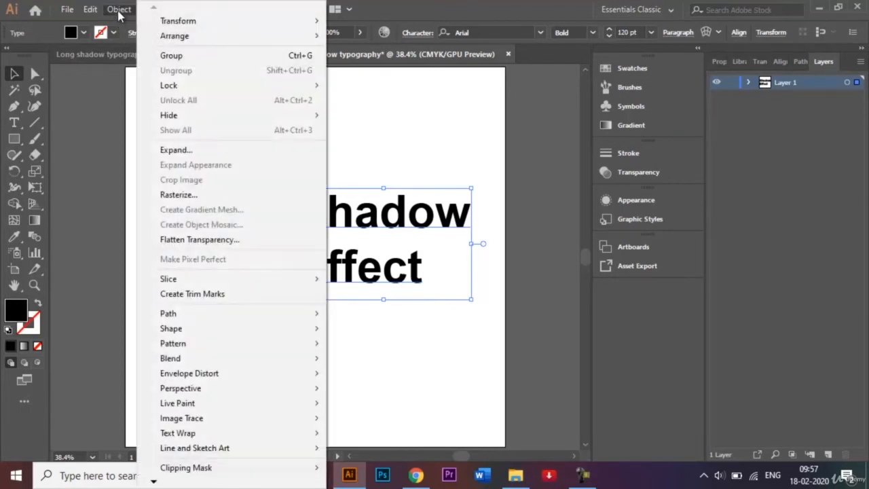
pyautogui.click(196, 150)
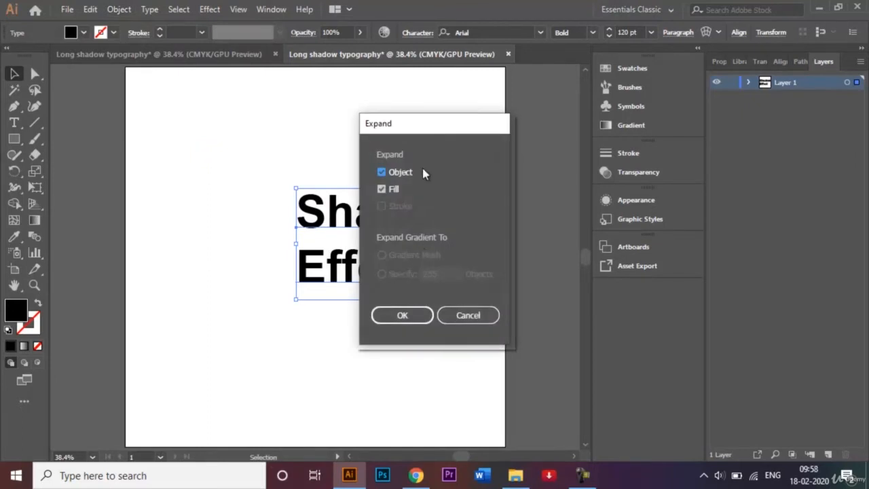
pyautogui.click(419, 319)
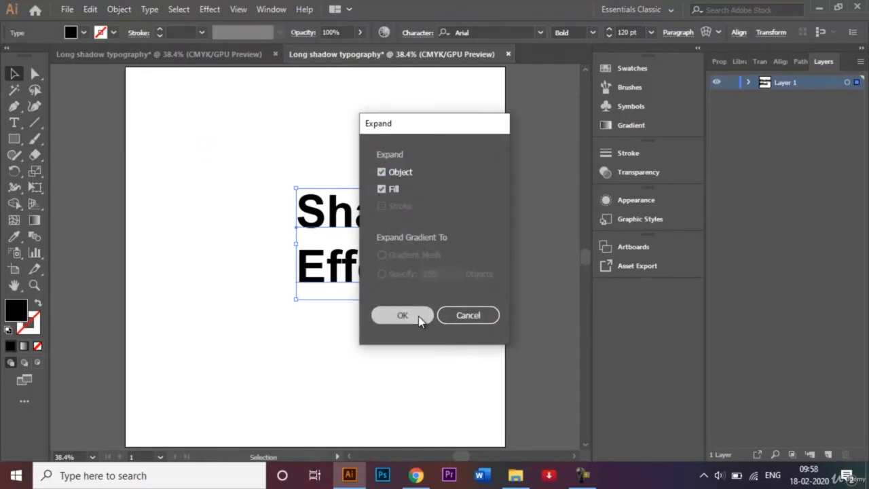
pyautogui.click(590, 473)
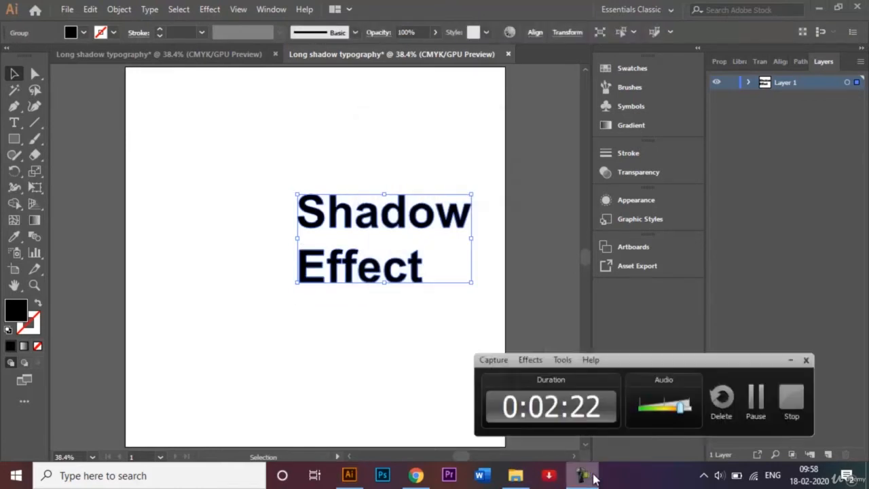
pyautogui.click(814, 421)
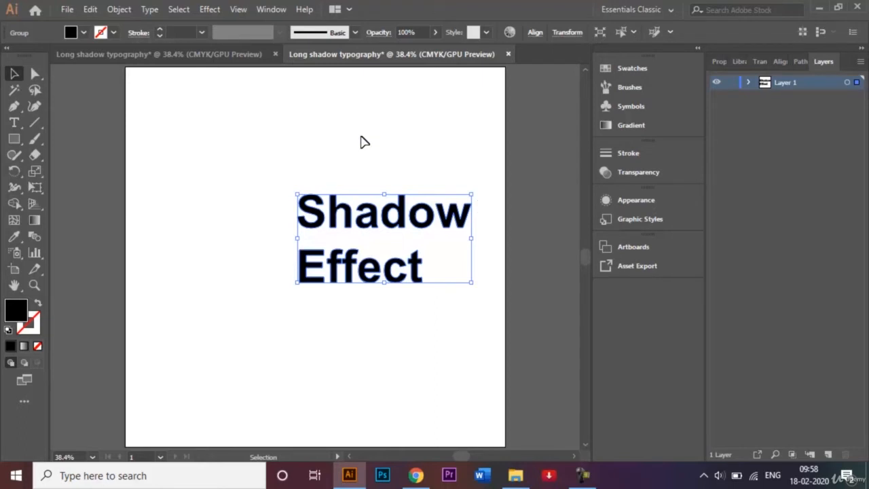
# Step: Ungroup the expanded lettering into separate letters and select a single letter to check it
pyautogui.click(244, 159)
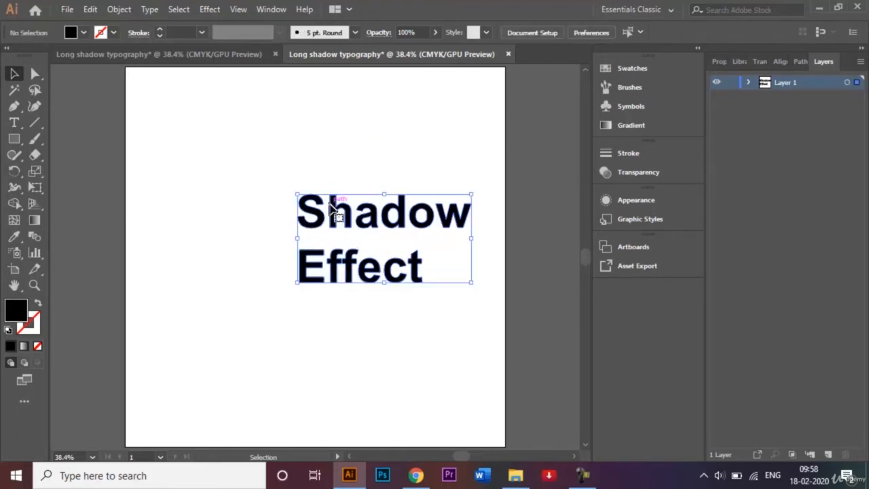
pyautogui.click(334, 211)
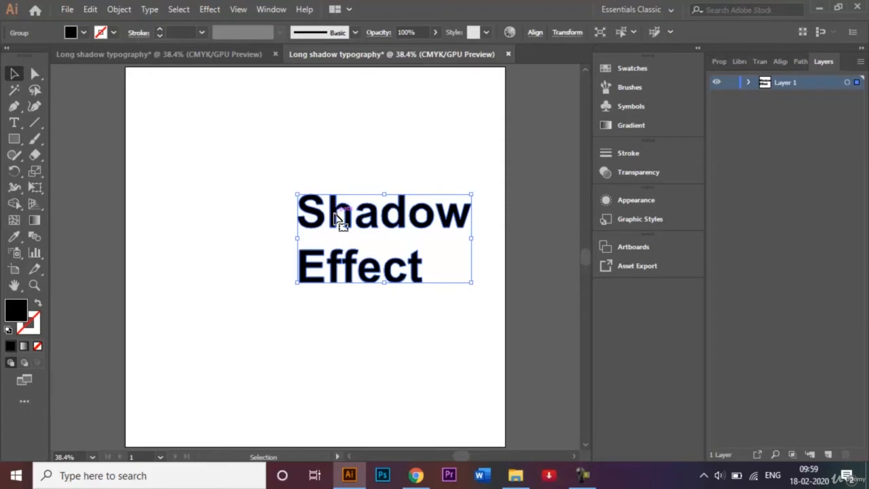
pyautogui.rightClick(336, 215)
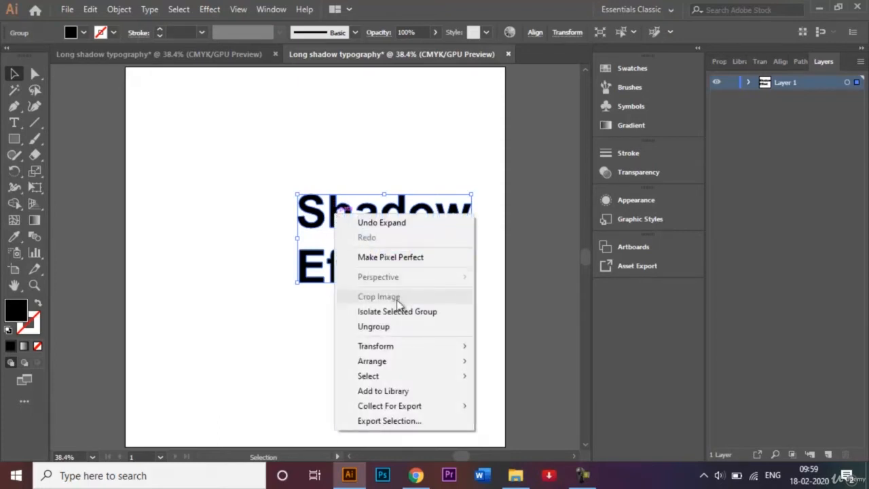
pyautogui.click(415, 329)
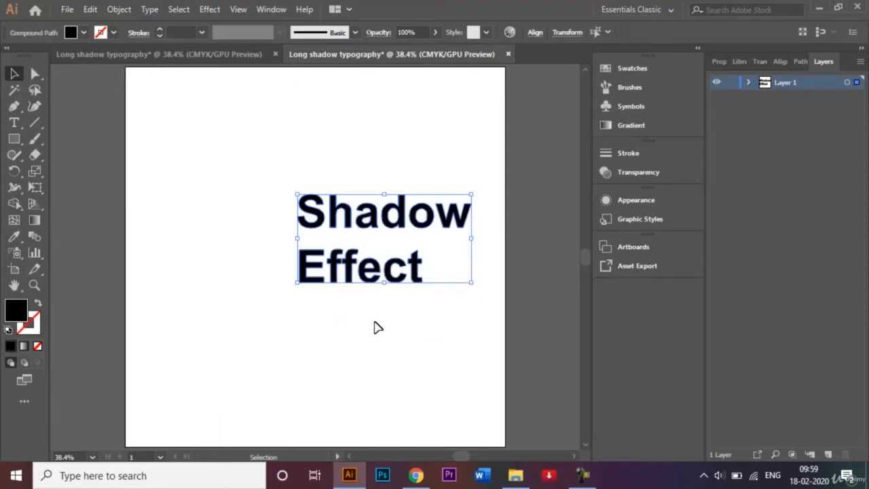
pyautogui.click(380, 319)
pyautogui.click(445, 212)
pyautogui.moveTo(445, 212); pyautogui.dragTo(346, 216)
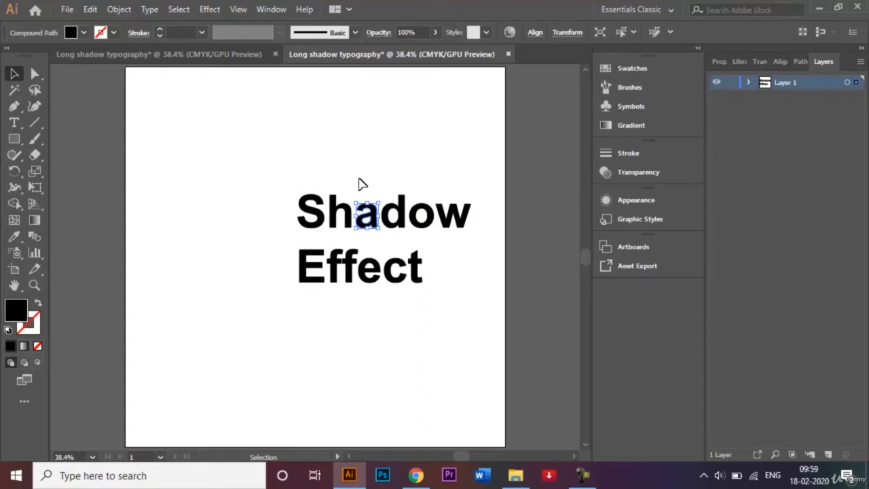
# Step: Compare with the finished long shadow example, return to the working document and clear the selection
pyautogui.click(169, 59)
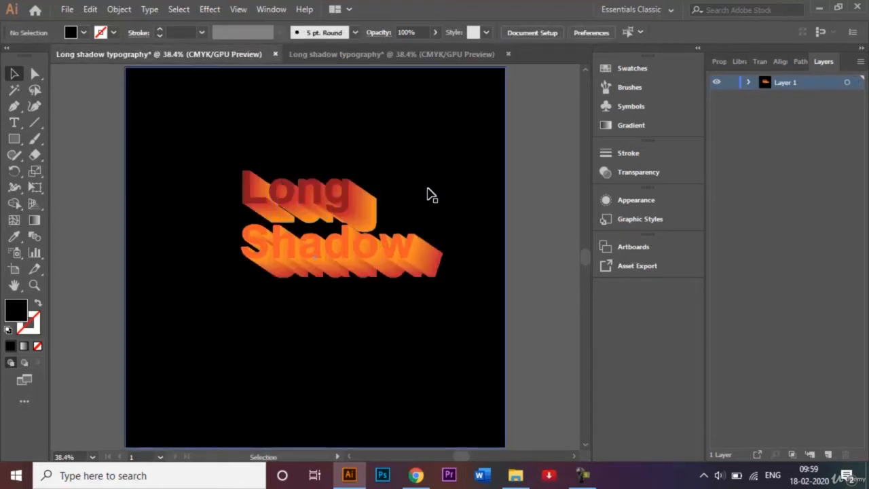
pyautogui.click(370, 57)
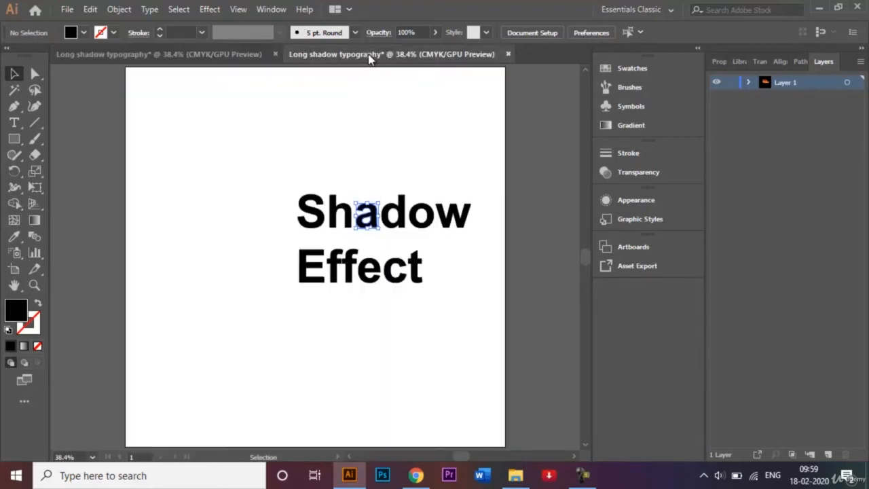
pyautogui.click(397, 167)
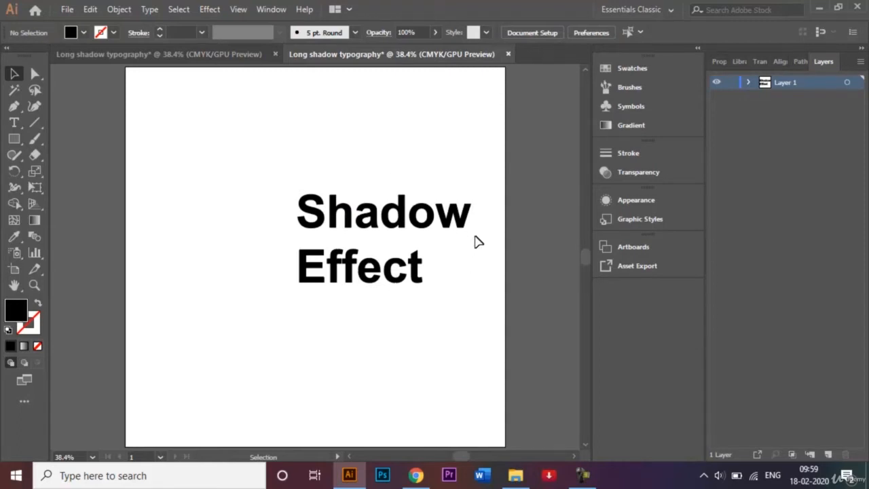
# Step: Combine all the letters of "Shadow" into one compound path and check that the word selects as a unit
pyautogui.moveTo(472, 237); pyautogui.dragTo(293, 191)
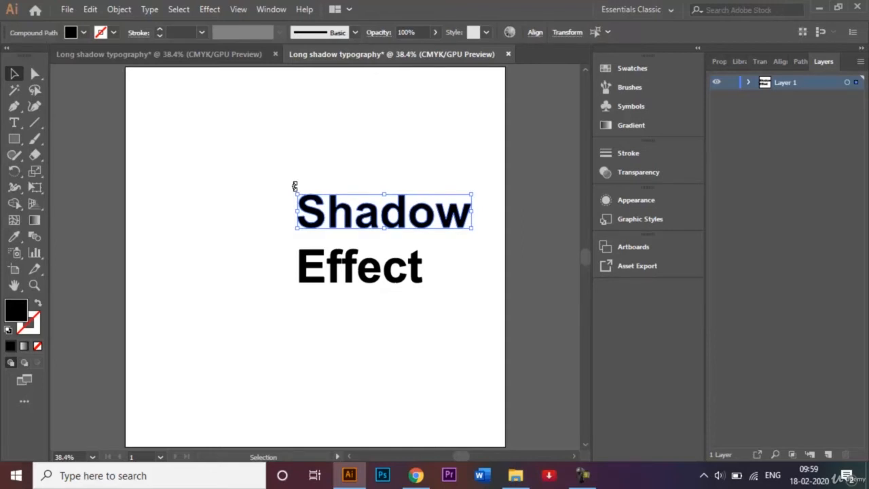
pyautogui.press('a')
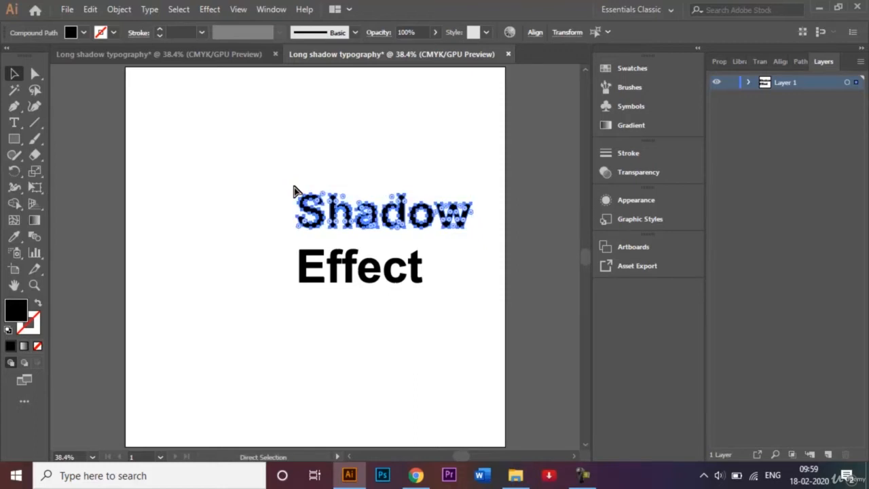
pyautogui.press('v')
pyautogui.click(352, 173)
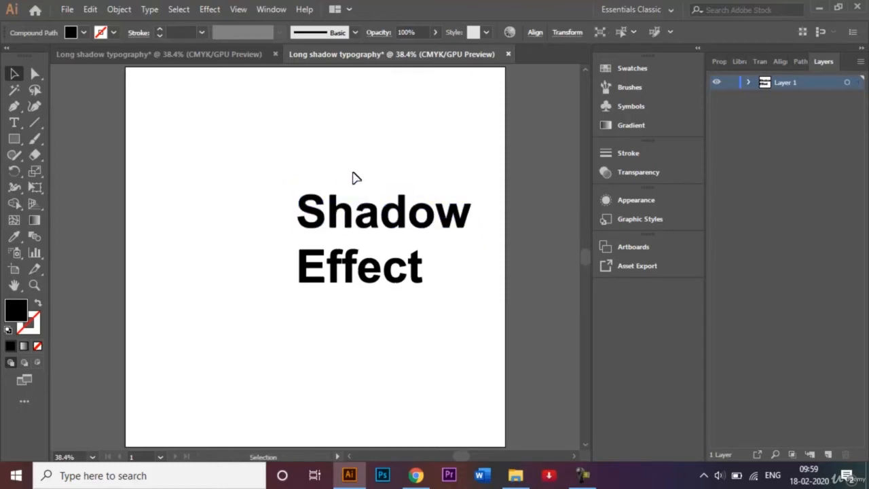
pyautogui.click(359, 209)
pyautogui.click(351, 157)
# Step: Combine all the letters of "Effect" into one compound path and deselect it
pyautogui.click(297, 252)
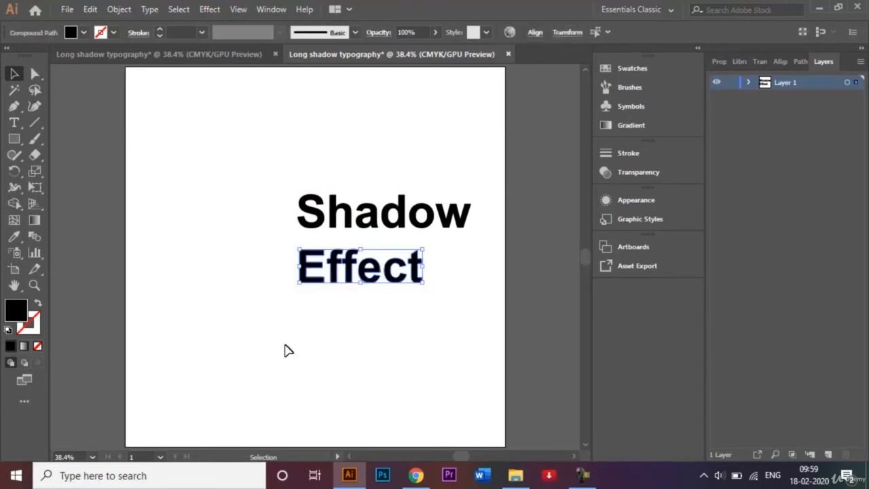
pyautogui.press('a')
pyautogui.press('v')
pyautogui.click(285, 350)
# Step: Move both words up and left toward the artboard's centre, then place a duplicate offset diagonally down and to the right
pyautogui.moveTo(448, 304); pyautogui.dragTo(268, 171)
pyautogui.moveTo(364, 229); pyautogui.dragTo(281, 205)
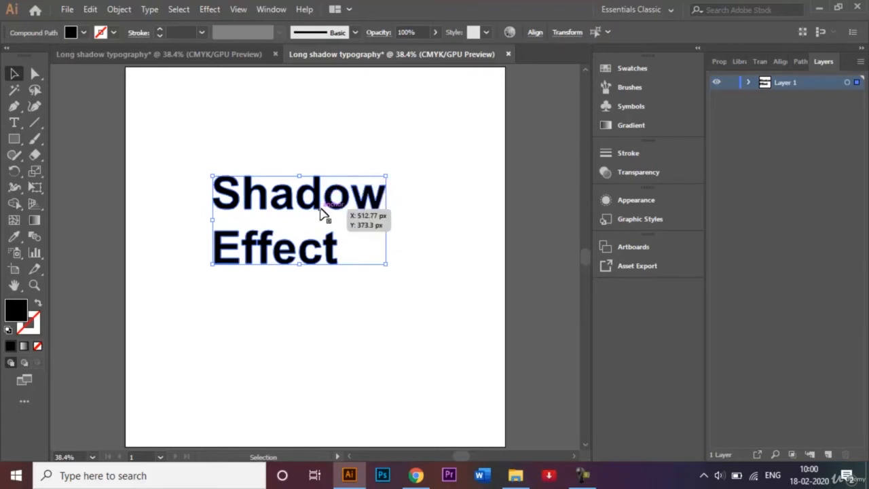
pyautogui.moveTo(317, 208); pyautogui.dragTo(338, 233)
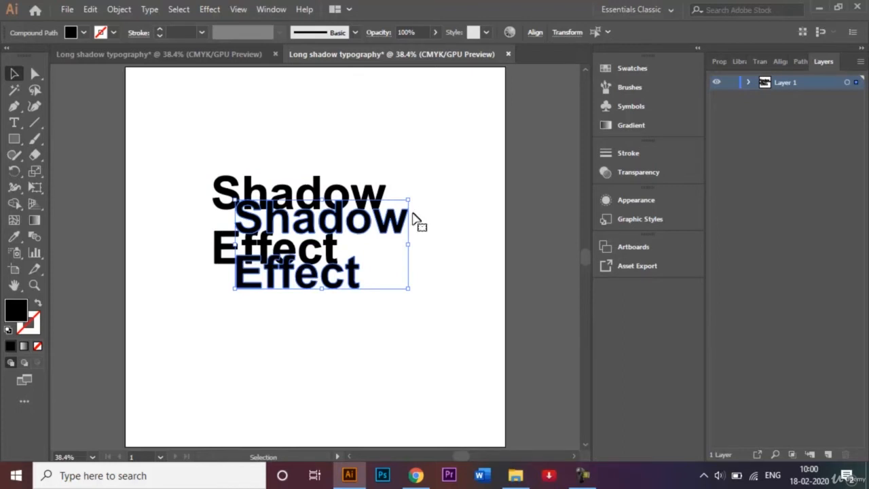
# Step: Send the offset copy of both words to the back of the stacking order and deselect it
pyautogui.rightClick(393, 222)
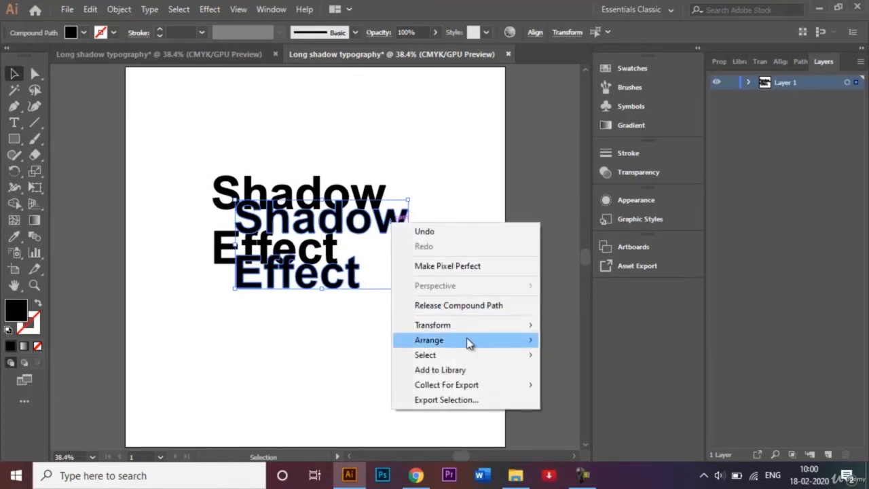
pyautogui.moveTo(467, 339)
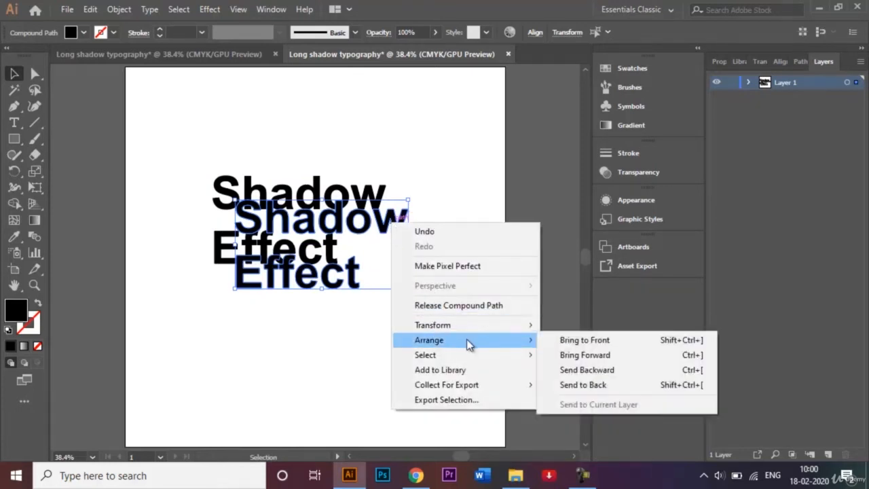
pyautogui.click(590, 385)
pyautogui.click(429, 318)
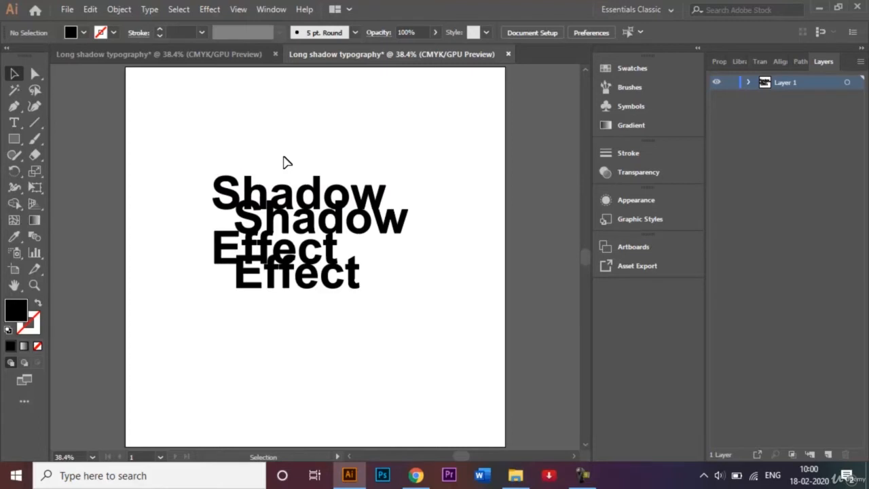
# Step: Examine how the shadow extends behind each word in the finished example and return to the working document
pyautogui.click(193, 55)
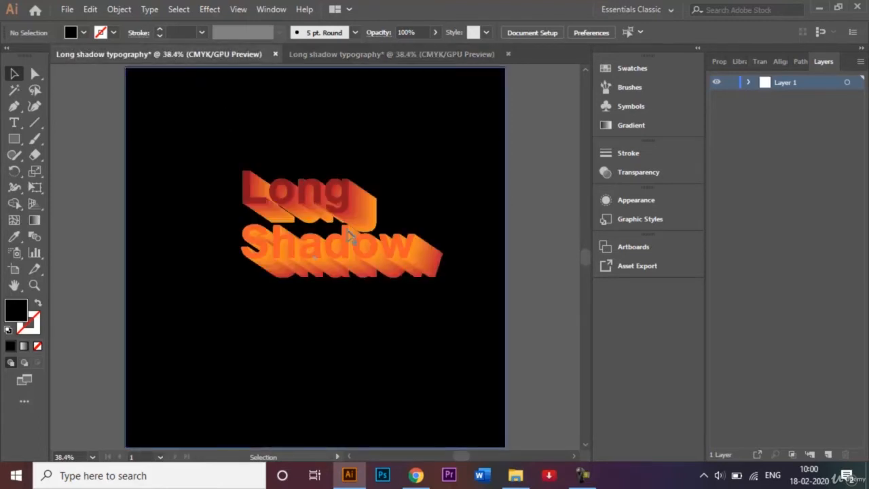
pyautogui.moveTo(307, 277); pyautogui.dragTo(319, 61)
pyautogui.click(310, 52)
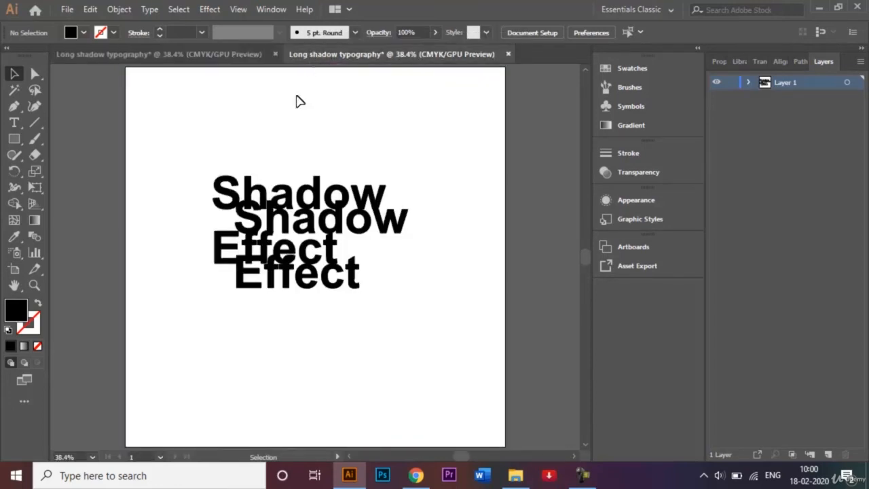
# Step: Fill the front "Shadow" word with medium green and deselect it
pyautogui.moveTo(235, 179); pyautogui.dragTo(231, 185)
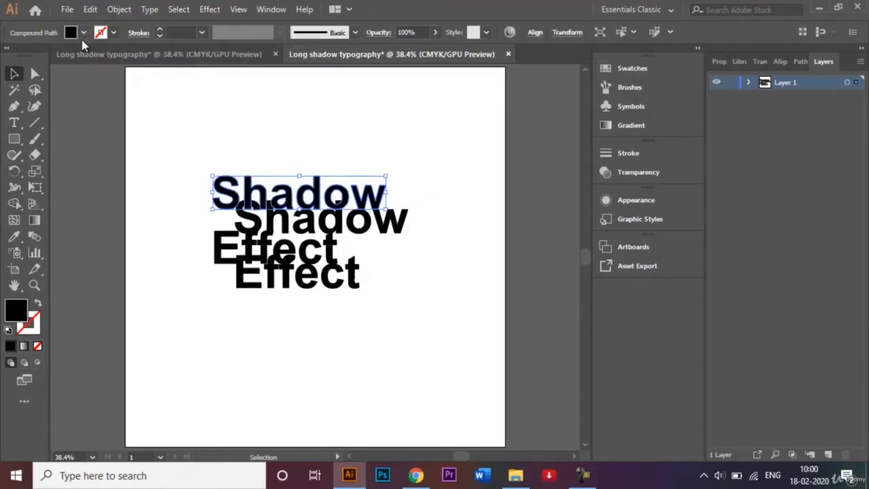
pyautogui.click(84, 32)
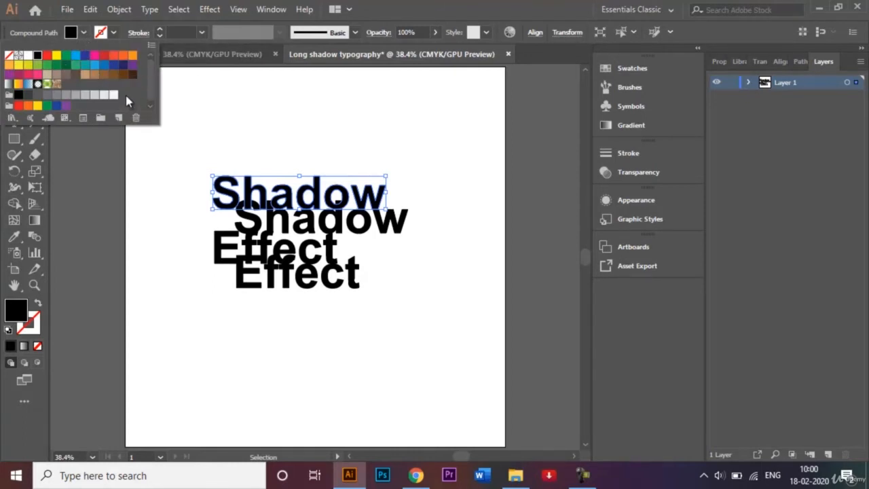
pyautogui.click(49, 70)
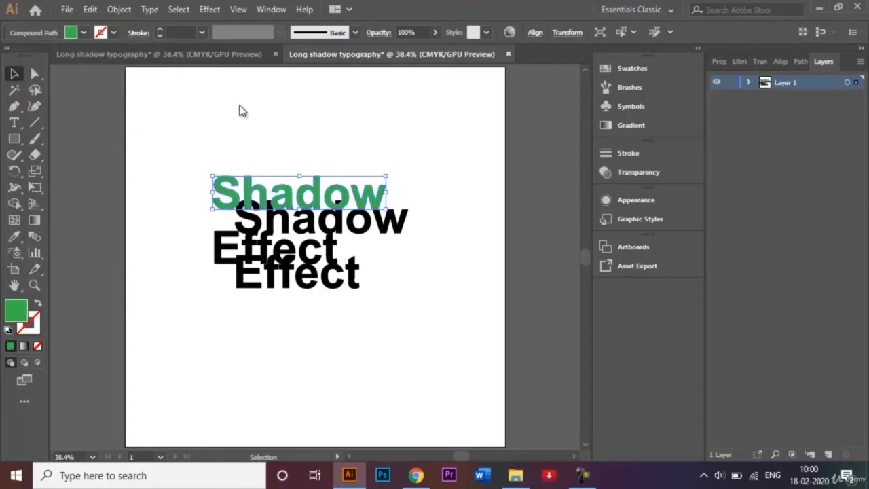
pyautogui.click(255, 142)
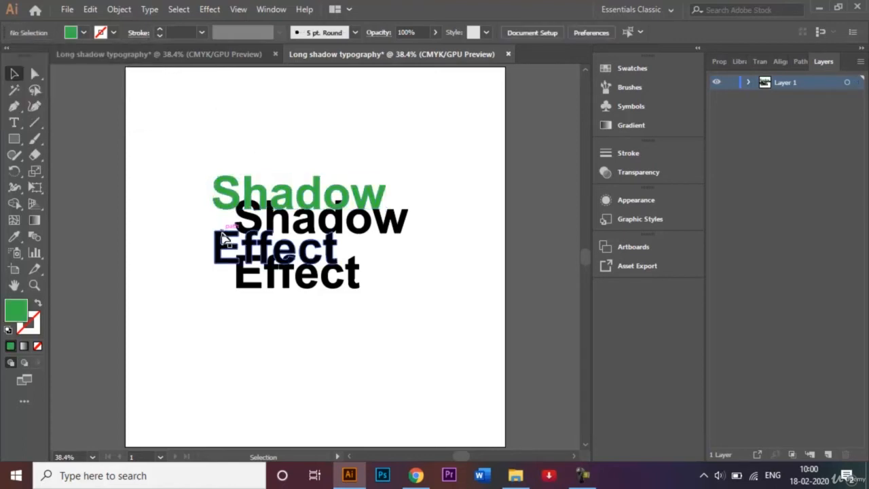
# Step: Fill the front "Effect" word with the CMYK Blue swatch and deselect it
pyautogui.click(224, 238)
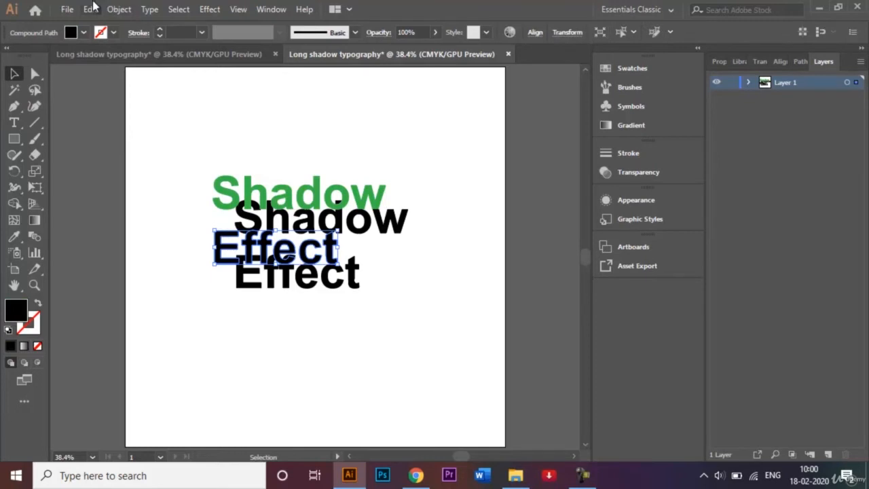
pyautogui.click(83, 32)
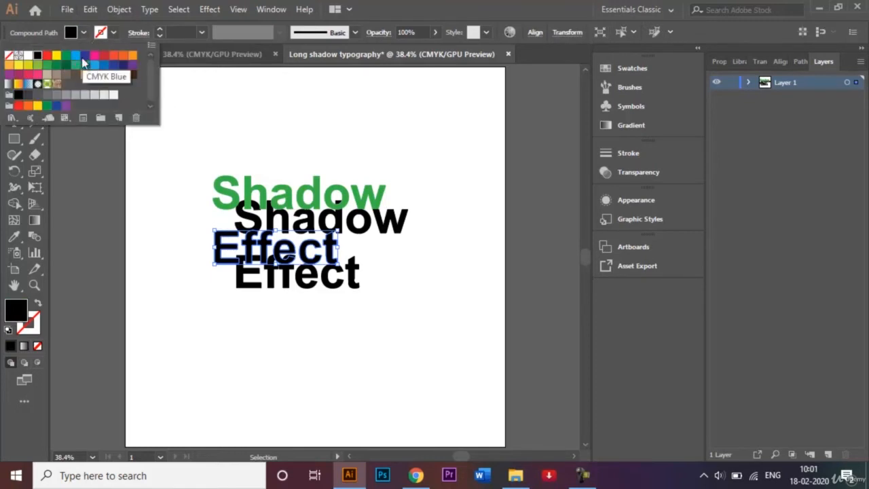
pyautogui.click(87, 59)
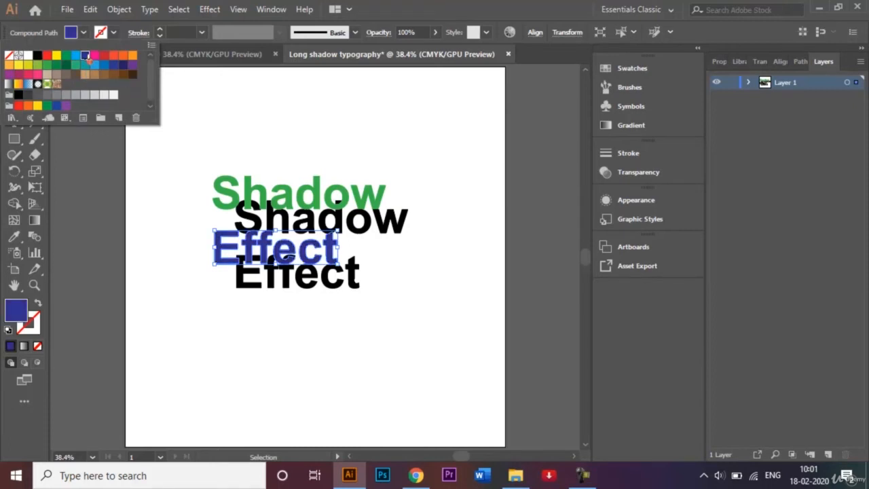
pyautogui.click(282, 138)
pyautogui.click(367, 148)
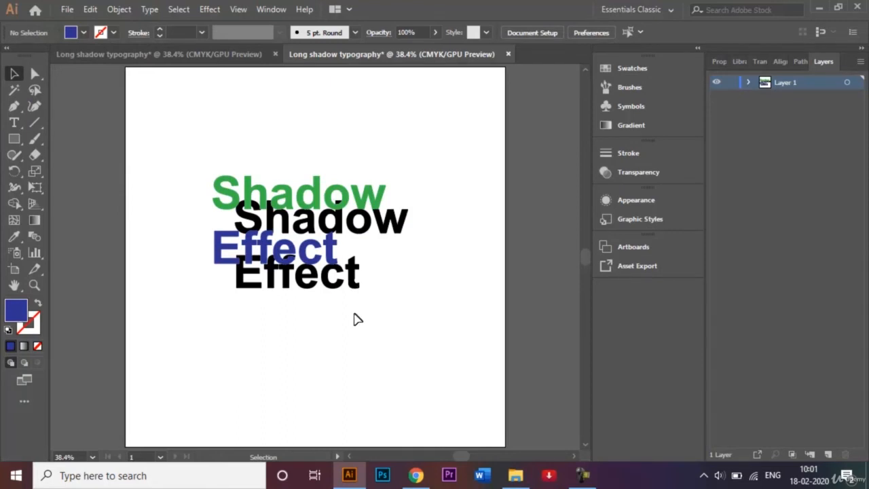
# Step: Fill the rear offset copy of "Shadow" with dark blue and deselect it
pyautogui.click(398, 230)
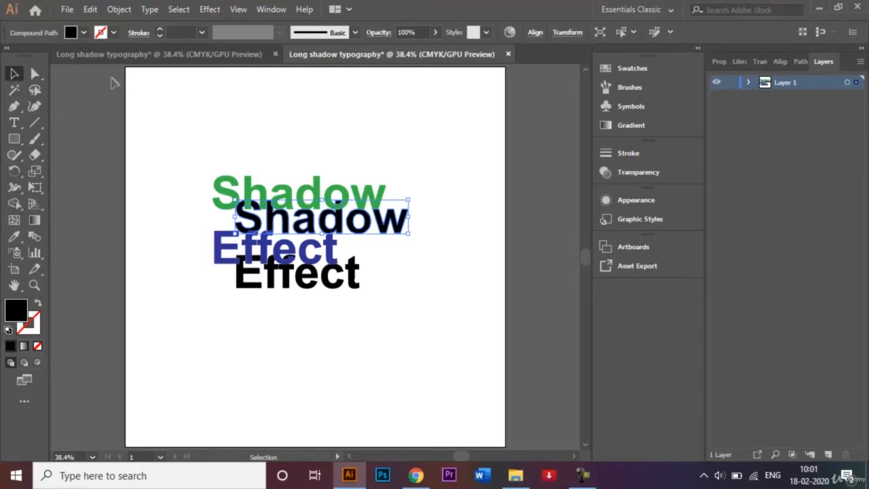
pyautogui.click(85, 33)
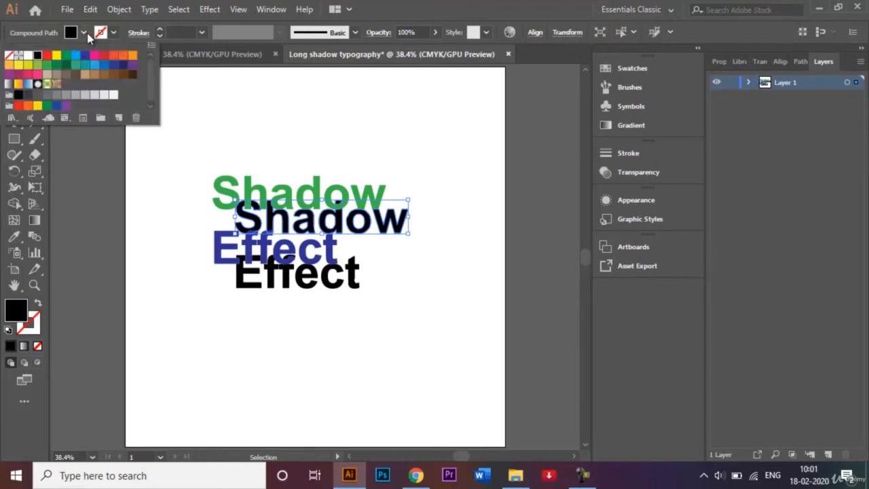
pyautogui.click(114, 65)
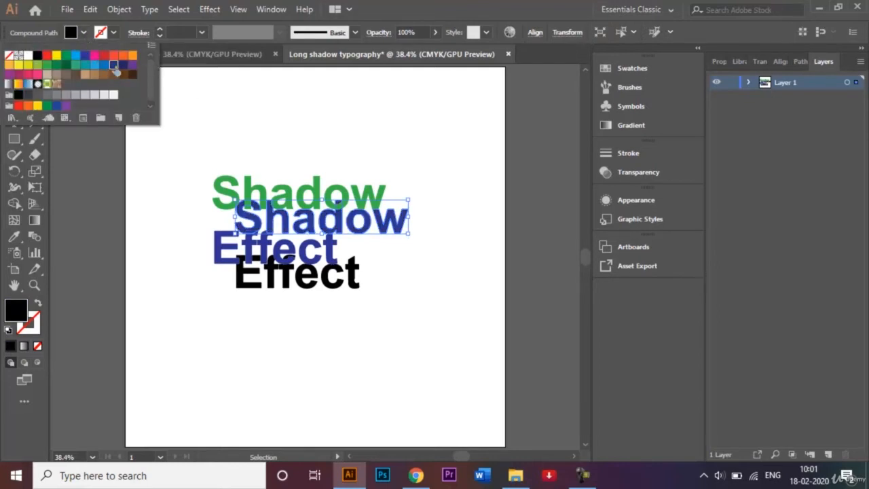
pyautogui.click(290, 143)
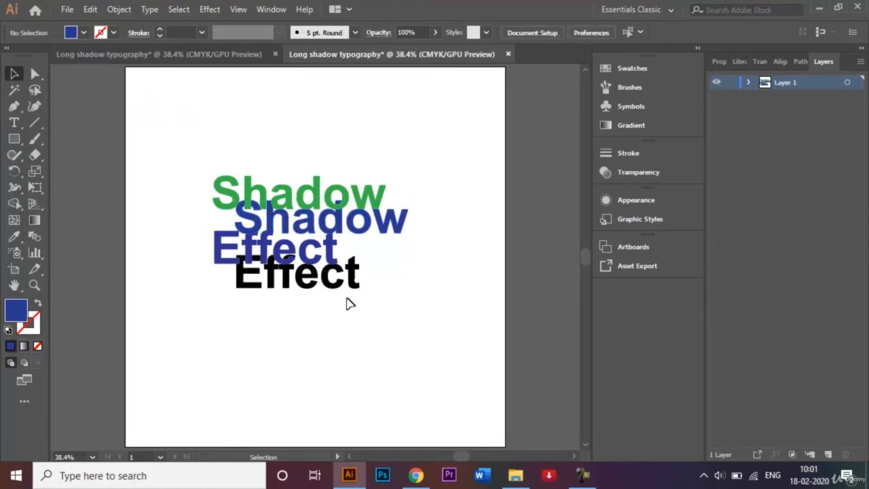
# Step: Fill the rear offset copy of "Effect" with the same medium green as the front "Shadow" and deselect it
pyautogui.click(329, 288)
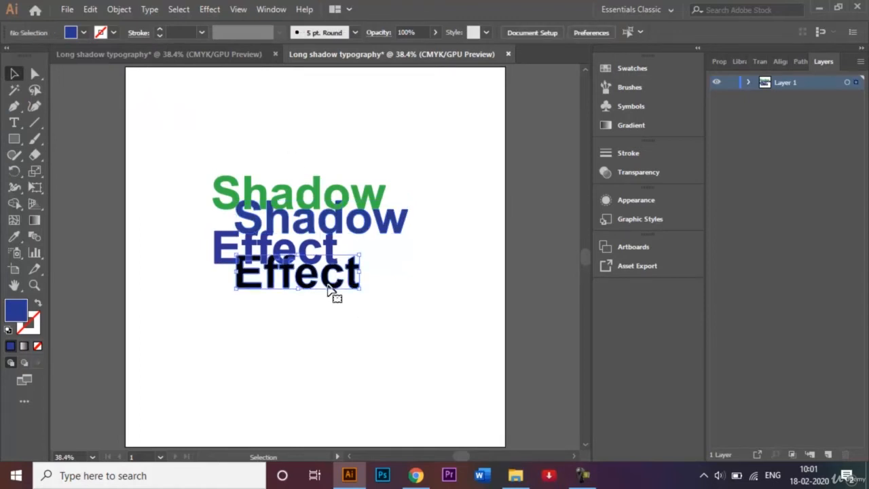
pyautogui.click(88, 34)
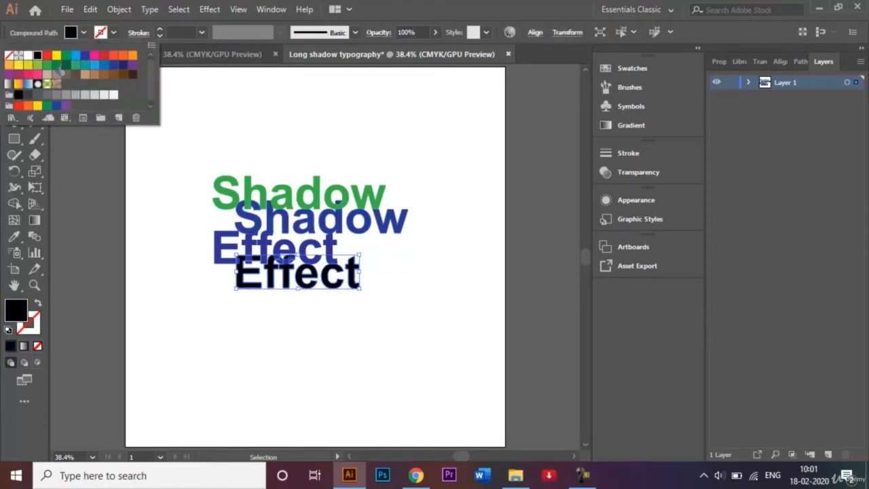
pyautogui.click(57, 65)
pyautogui.click(47, 65)
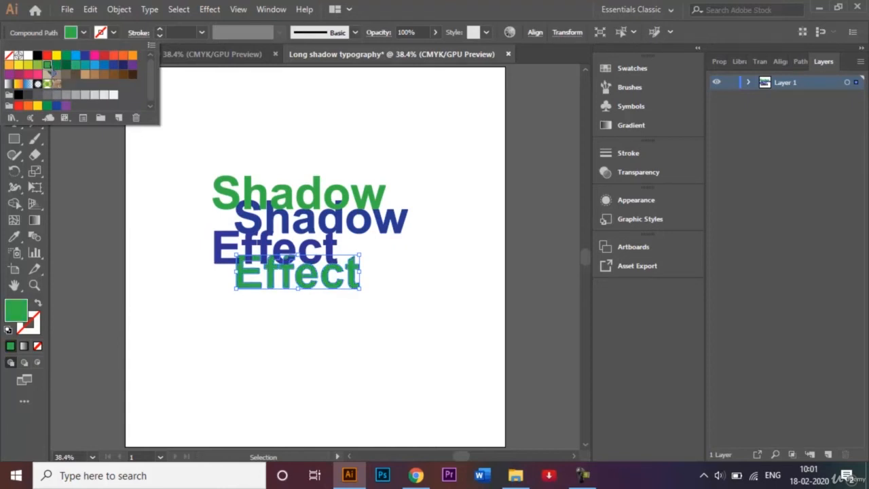
pyautogui.click(324, 137)
pyautogui.click(370, 160)
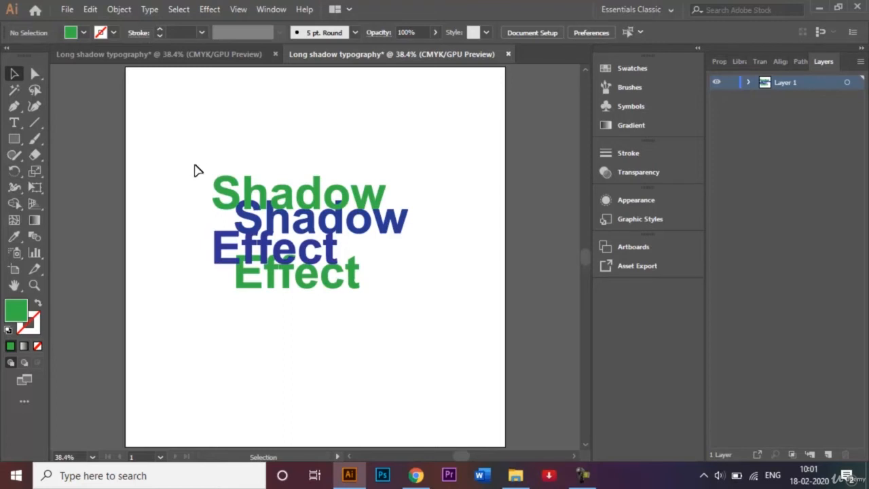
# Step: Copy the green front "Shadow" word to the clipboard and deselect it
pyautogui.click(222, 184)
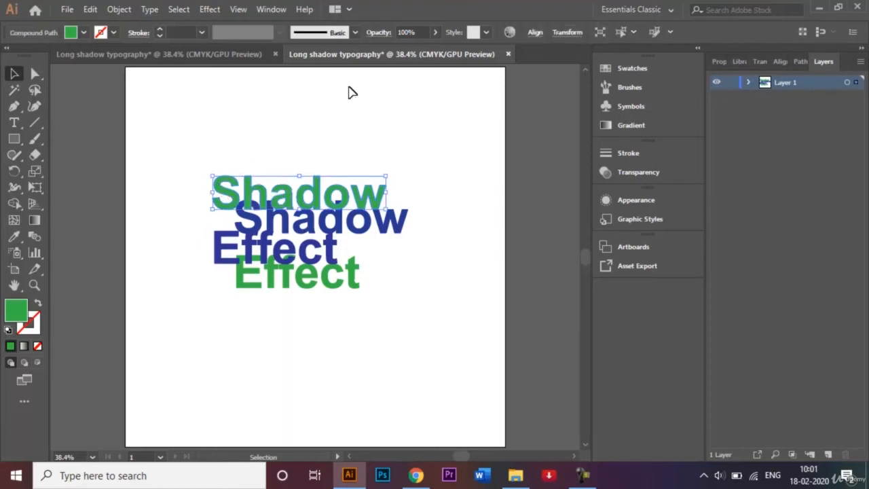
pyautogui.hotkey('ctrl', 'c')
pyautogui.click(339, 136)
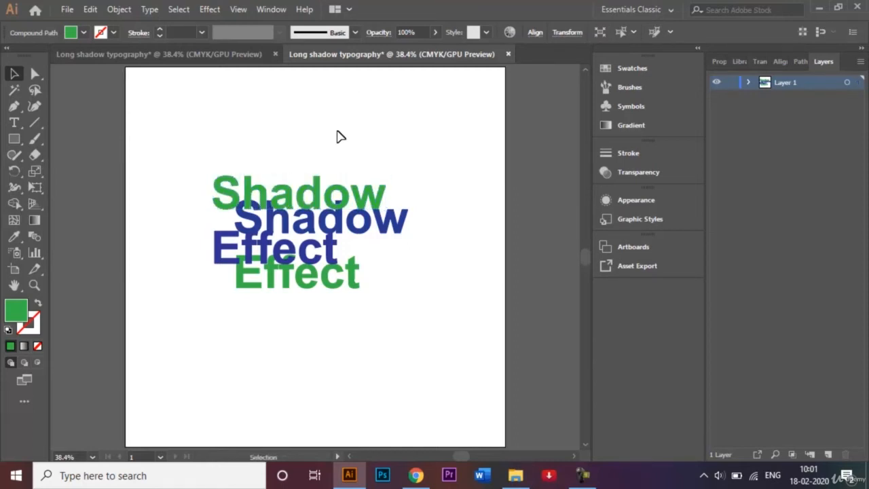
# Step: Blend the green front "Shadow" with its blue offset copy using Smooth Color spacing, and deselect the blend
pyautogui.click(219, 194)
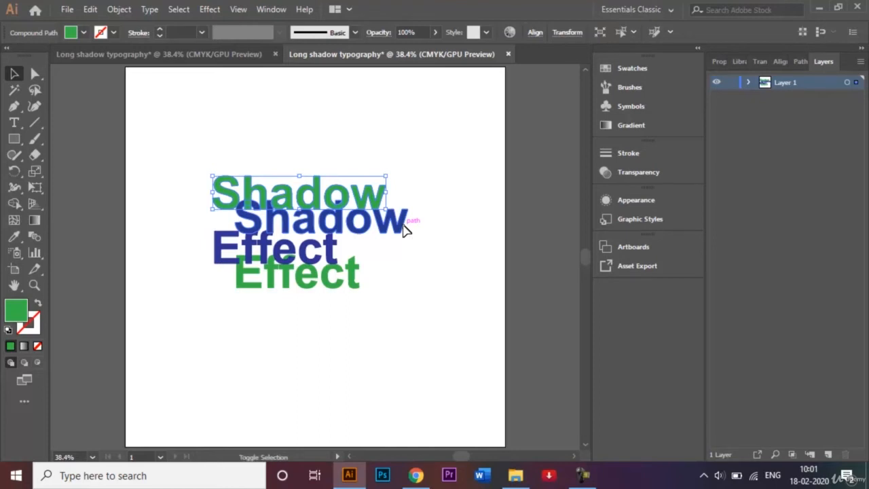
pyautogui.keyDown('shift'); pyautogui.click(404, 231); pyautogui.keyUp('shift')
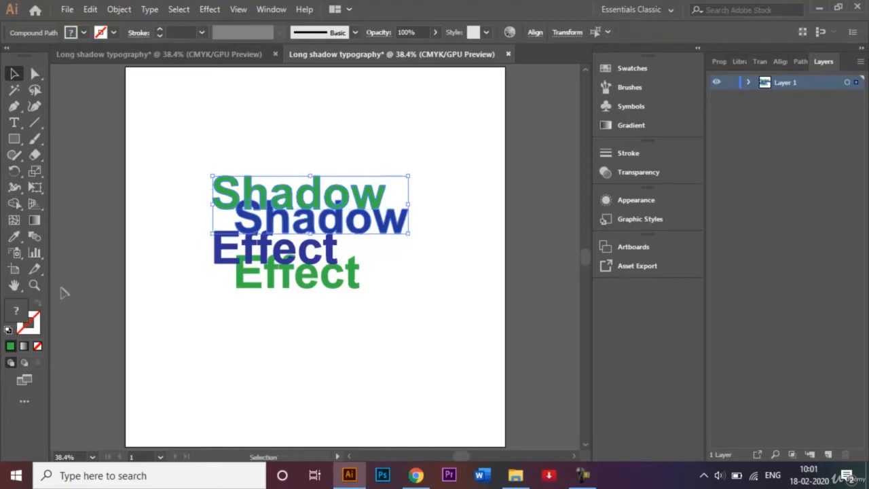
pyautogui.click(38, 236)
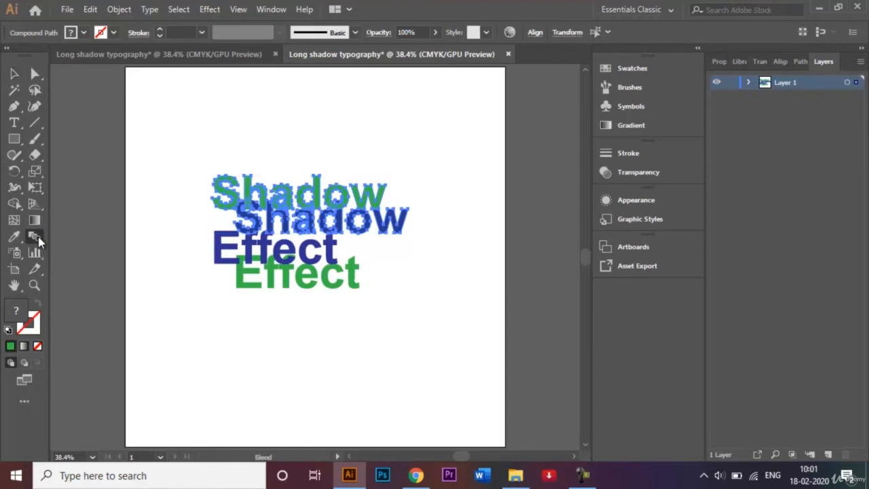
pyautogui.doubleClick(36, 238)
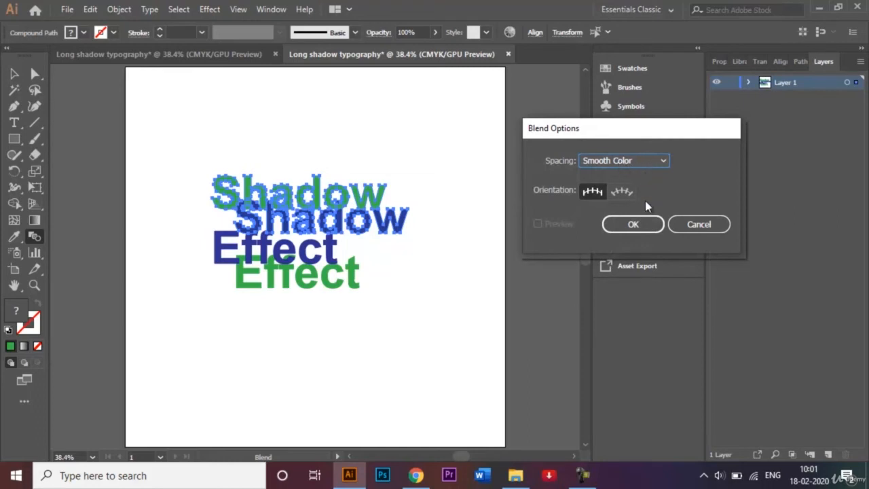
pyautogui.click(635, 225)
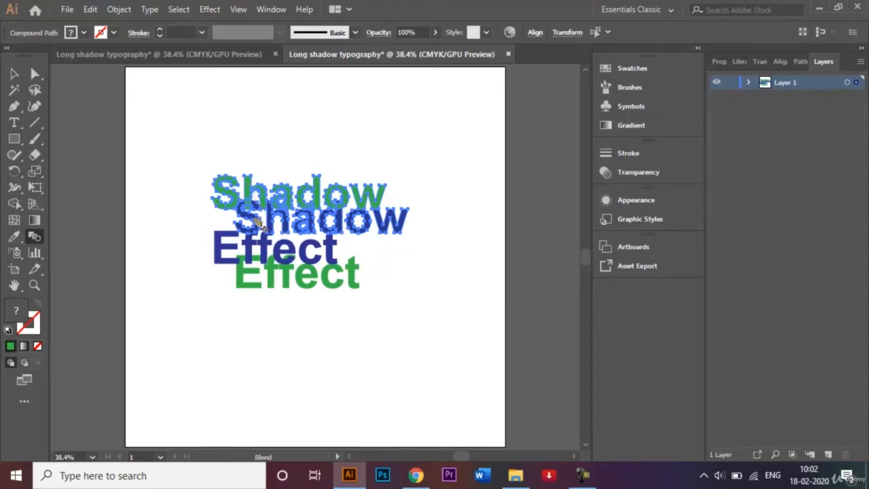
pyautogui.click(258, 223)
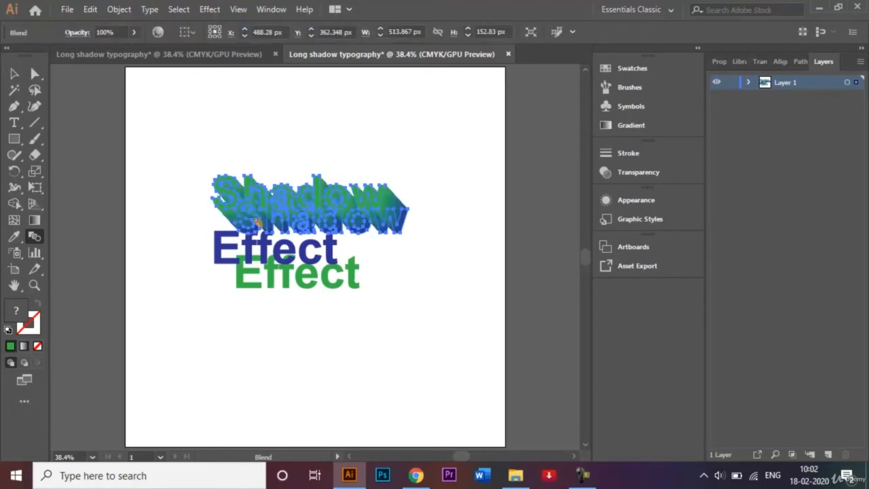
pyautogui.click(15, 76)
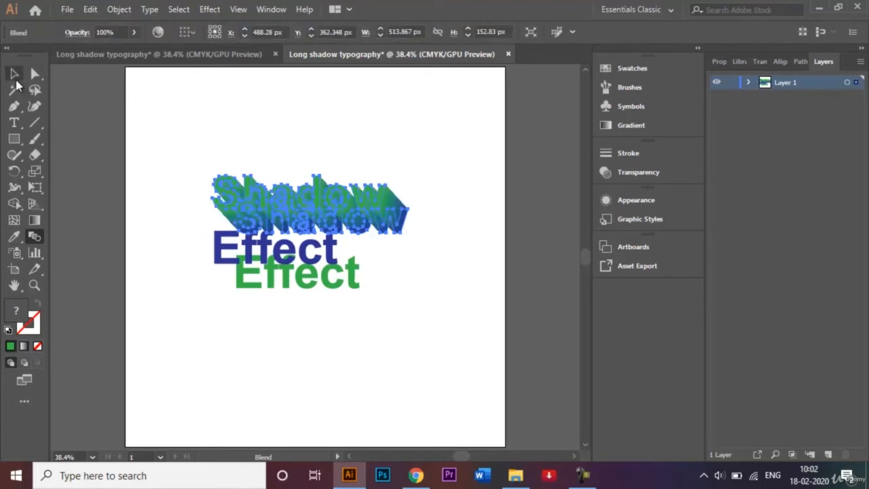
pyautogui.click(234, 145)
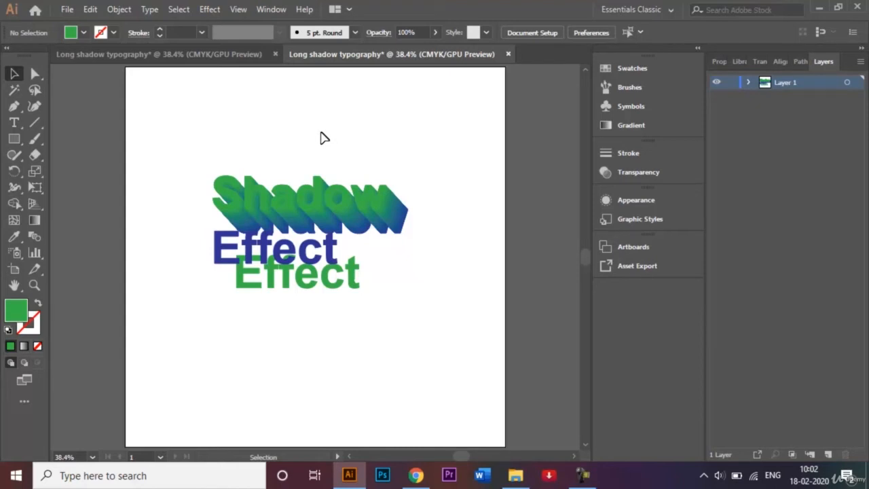
# Step: Paste the copied "Shadow" in front of the blend, fill it with dark green and deselect it
pyautogui.hotkey('ctrl', 'f')
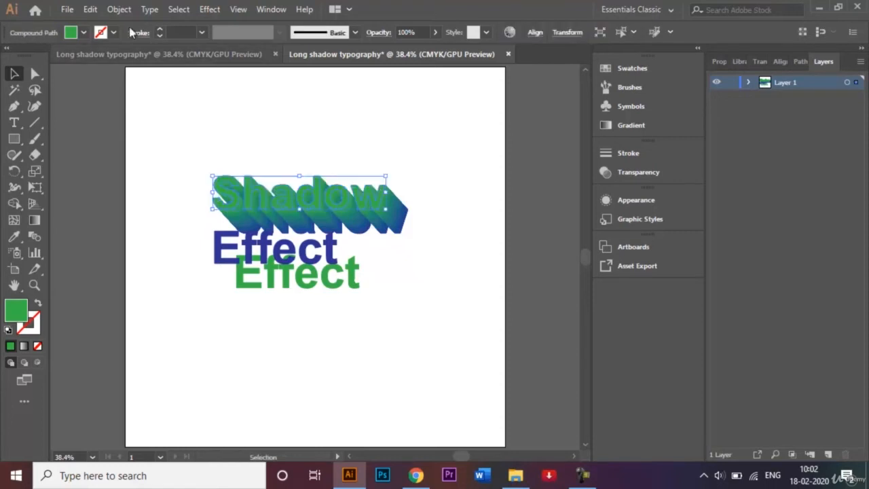
pyautogui.click(84, 33)
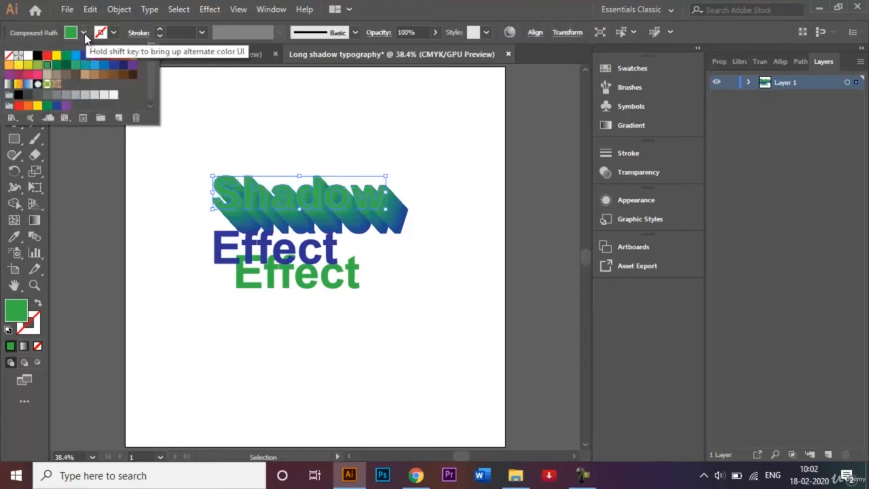
pyautogui.click(66, 65)
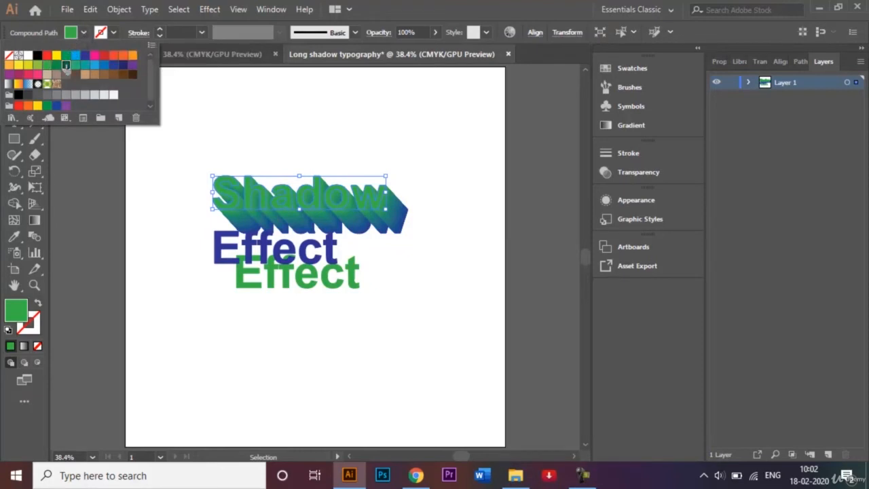
pyautogui.click(321, 140)
pyautogui.click(397, 133)
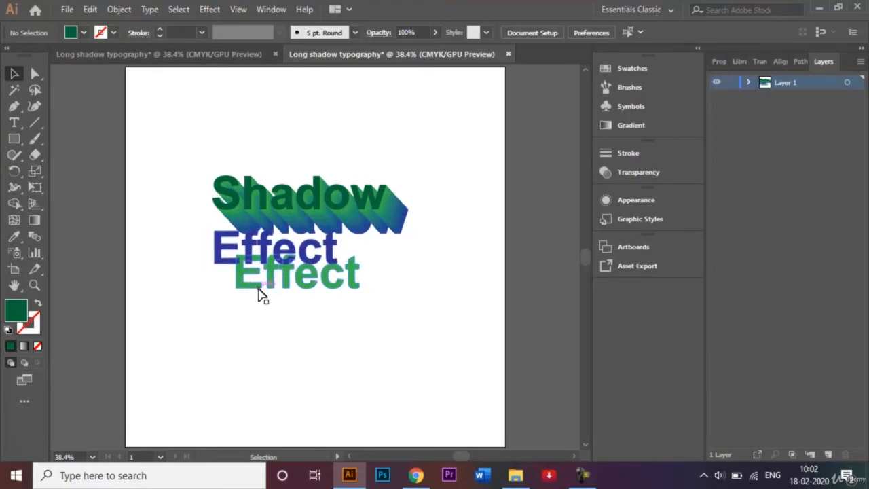
# Step: Try to blend the blue front "Effect" with its green offset copy using Smooth Color spacing, and undo the blend
pyautogui.click(226, 266)
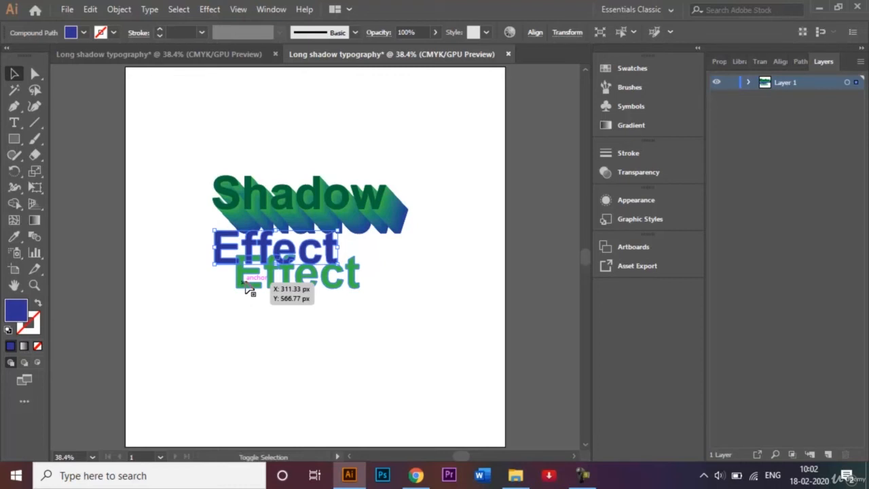
pyautogui.keyDown('shift'); pyautogui.click(248, 289); pyautogui.keyUp('shift')
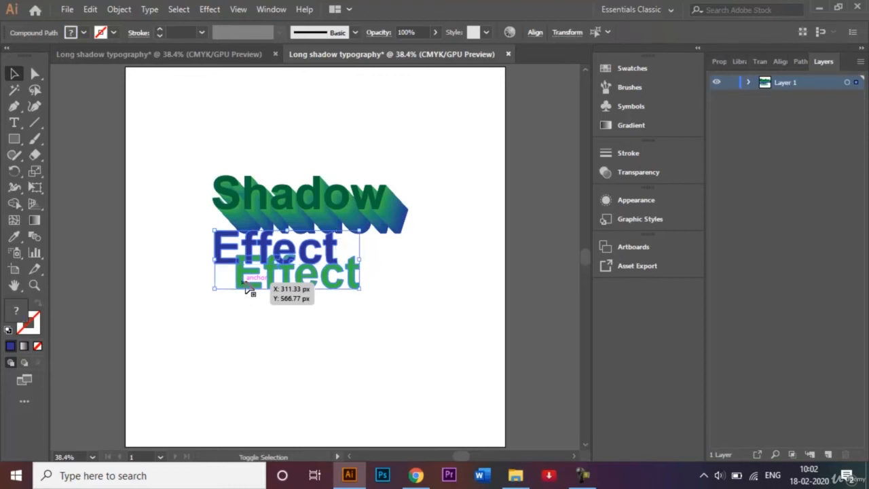
pyautogui.doubleClick(34, 237)
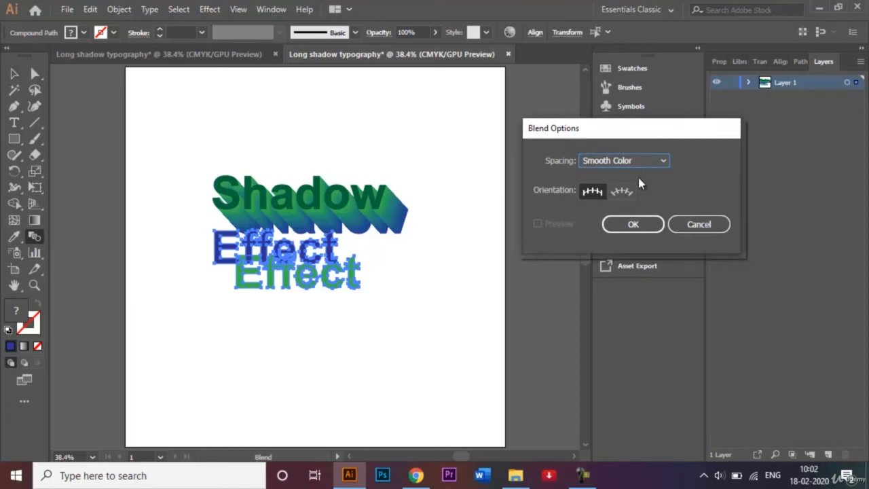
pyautogui.click(634, 223)
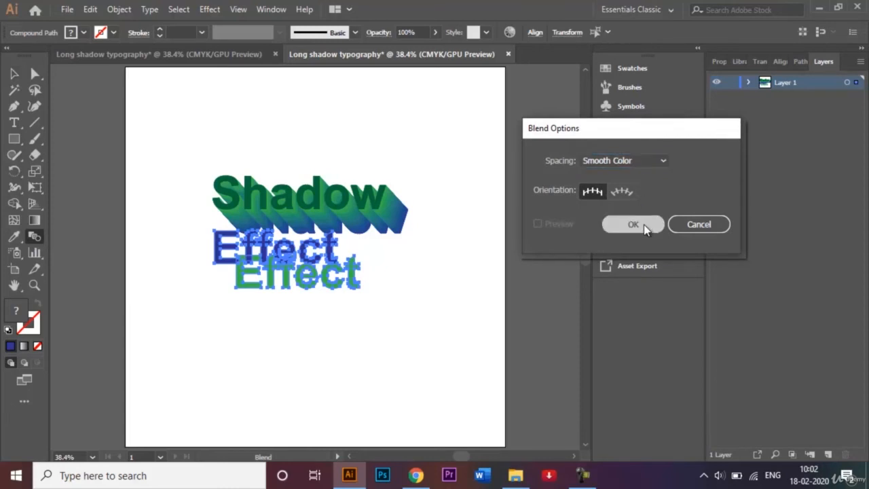
pyautogui.click(225, 251)
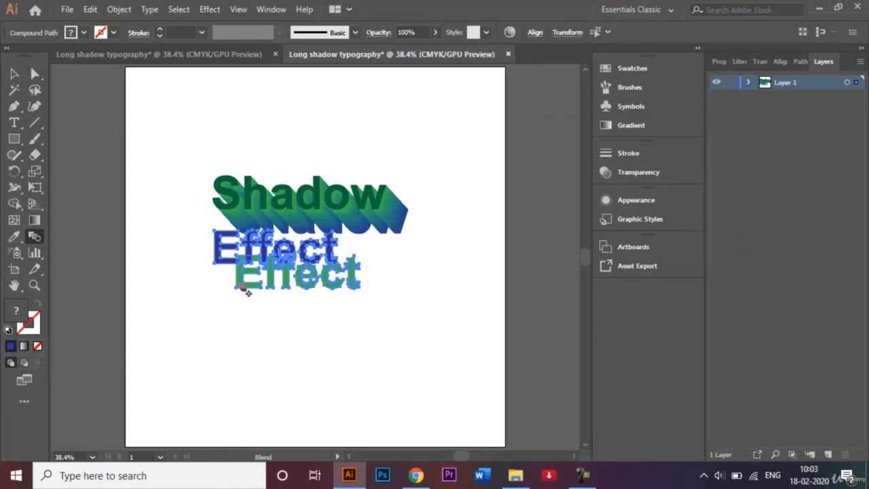
pyautogui.click(243, 288)
pyautogui.click(13, 73)
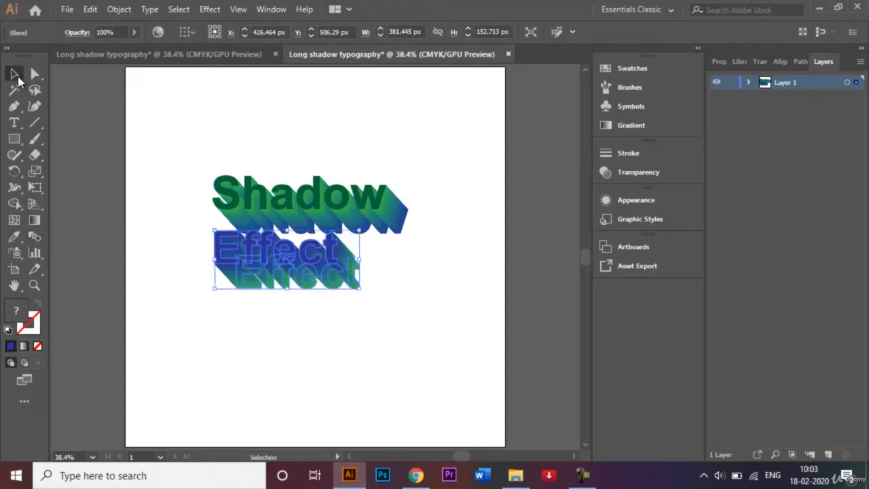
pyautogui.click(162, 138)
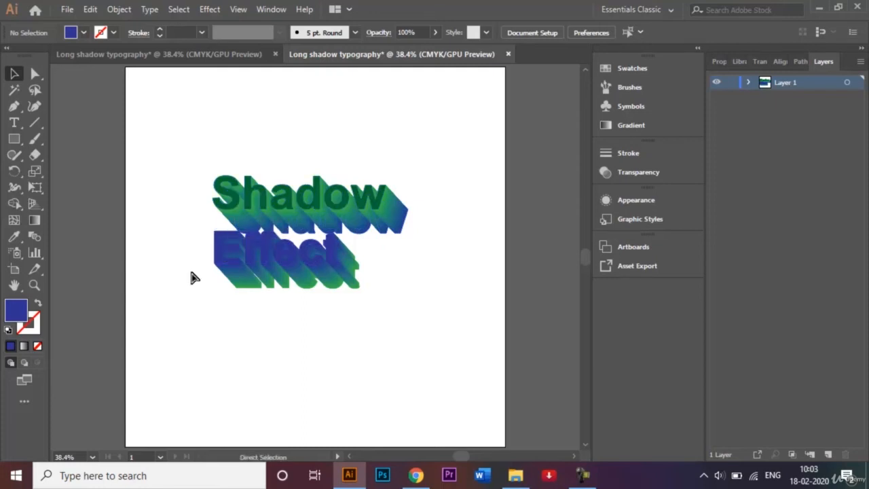
pyautogui.hotkey('ctrl', 'z')
pyautogui.click(211, 273)
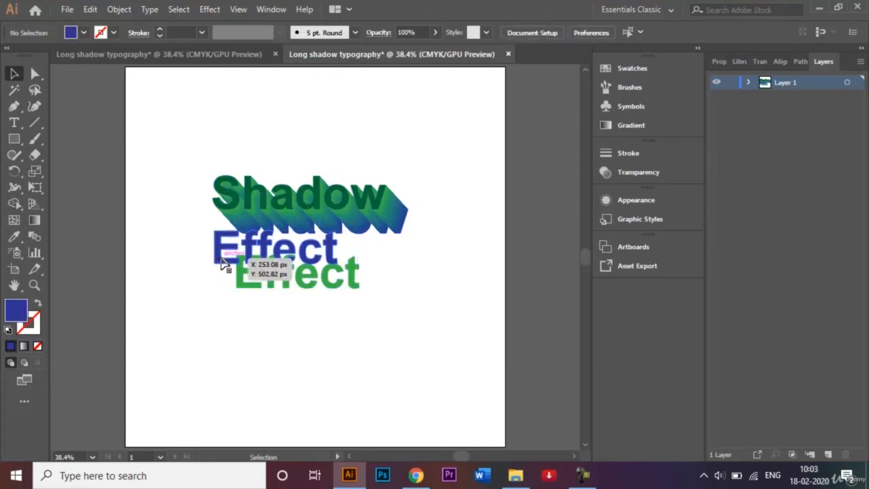
# Step: Copy the blue front "Effect" word to the clipboard and deselect it
pyautogui.click(248, 255)
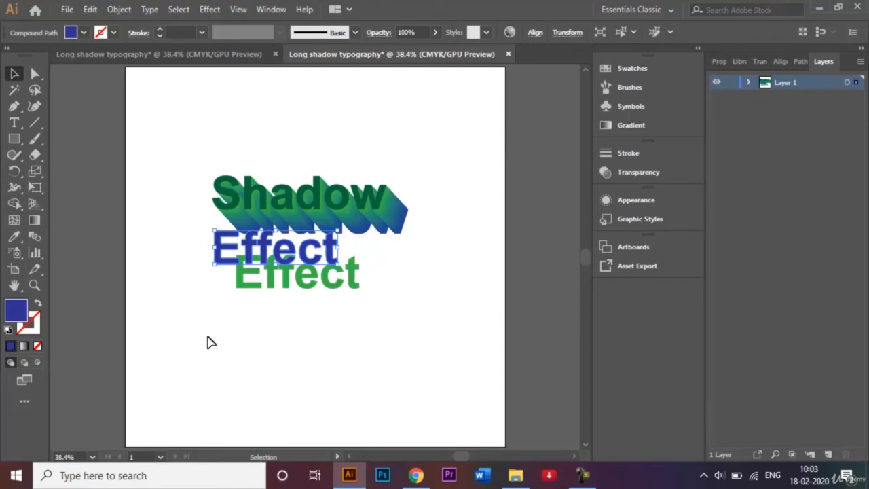
pyautogui.hotkey('ctrl', 'c')
pyautogui.click(229, 334)
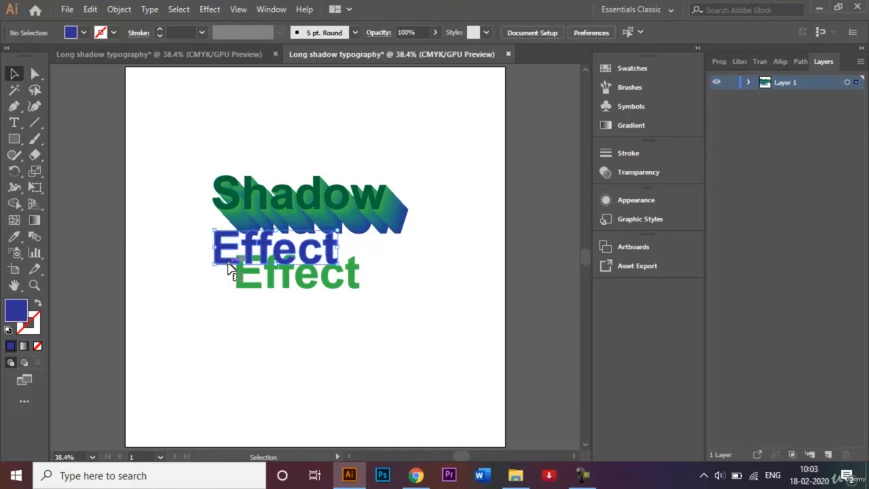
# Step: Blend the blue front "Effect" with its green offset copy and deselect the blend
pyautogui.click(228, 266)
pyautogui.keyDown('shift'); pyautogui.click(249, 290); pyautogui.keyUp('shift')
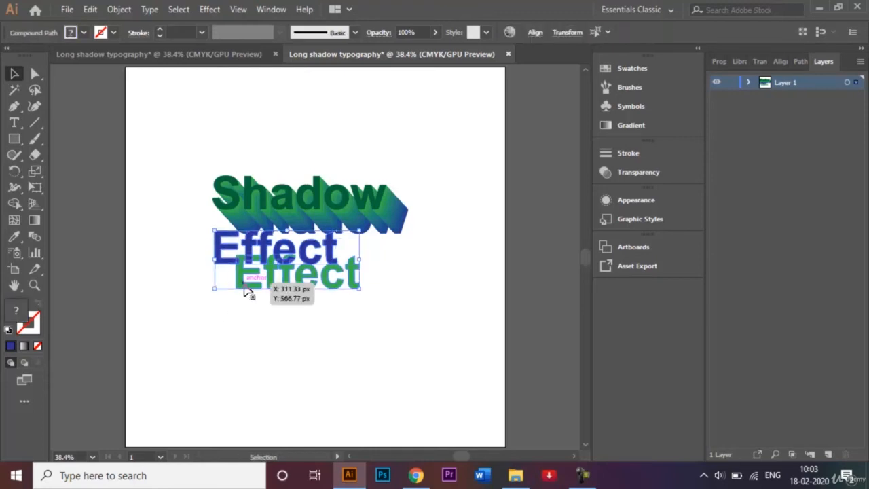
pyautogui.click(34, 237)
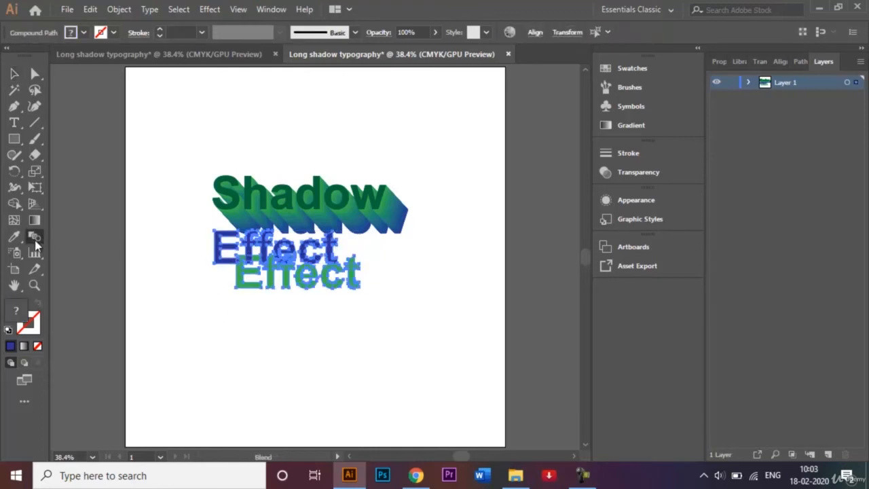
pyautogui.click(224, 267)
pyautogui.click(245, 289)
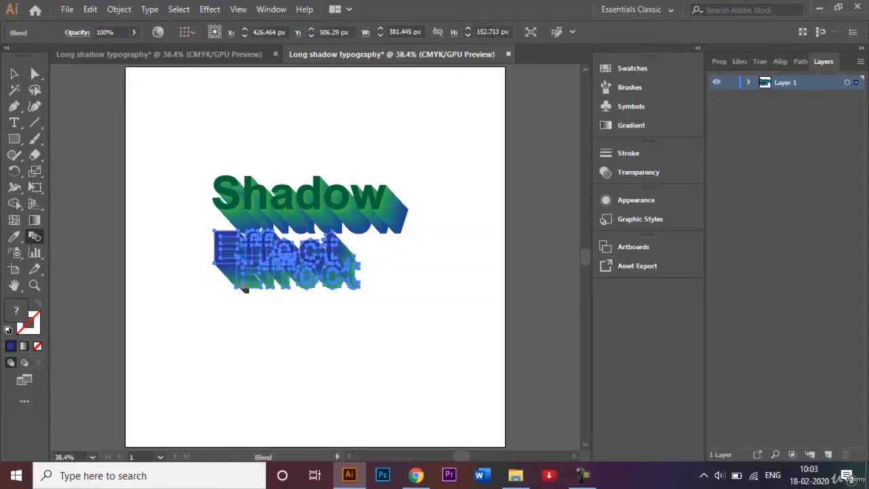
pyautogui.click(15, 73)
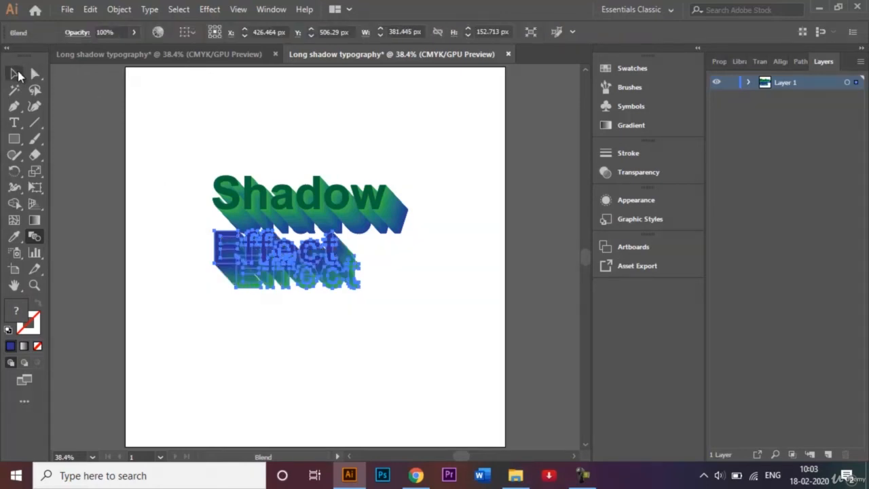
pyautogui.click(188, 183)
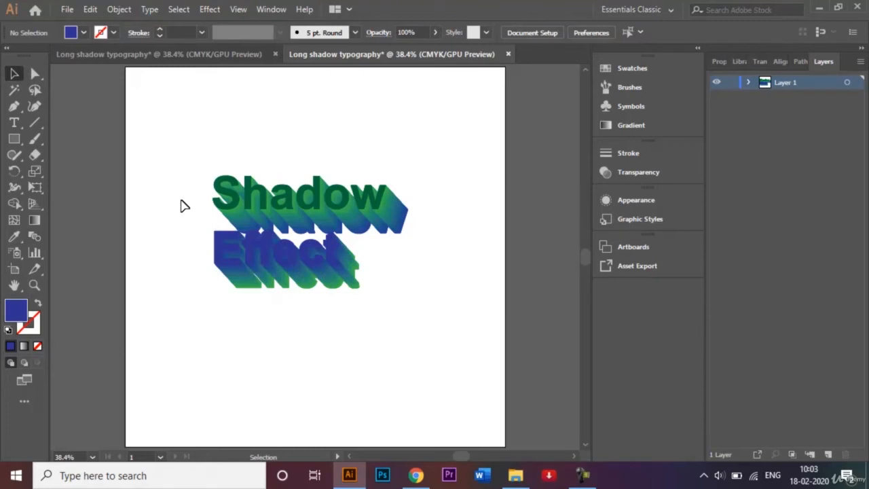
# Step: Paste the copied "Effect" in front of the blend, fill it with light blue and deselect it
pyautogui.hotkey('ctrl', 'f')
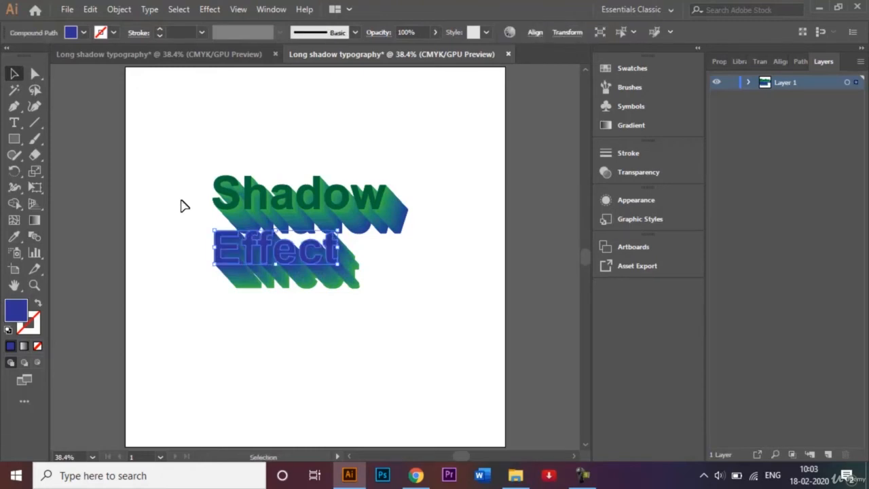
pyautogui.click(84, 33)
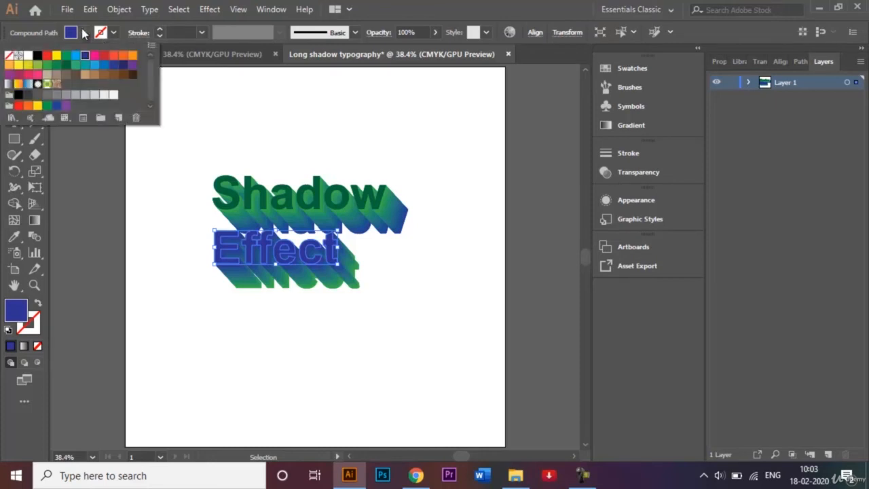
pyautogui.click(95, 66)
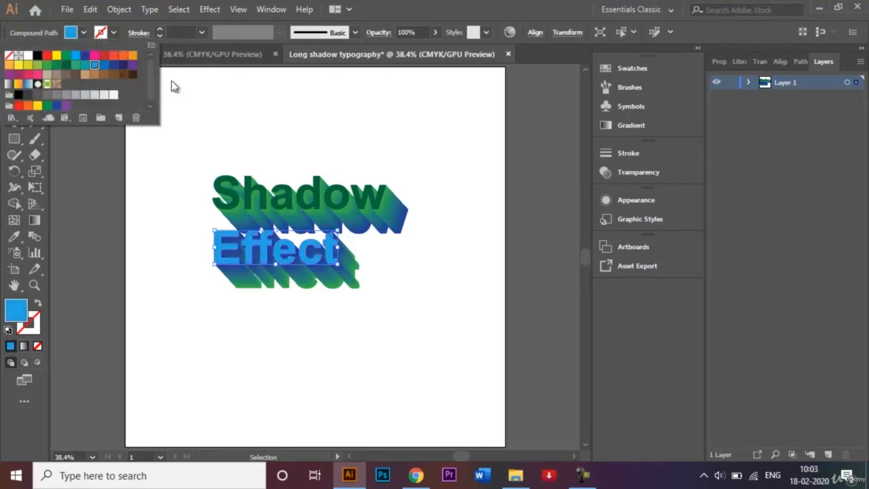
pyautogui.click(247, 113)
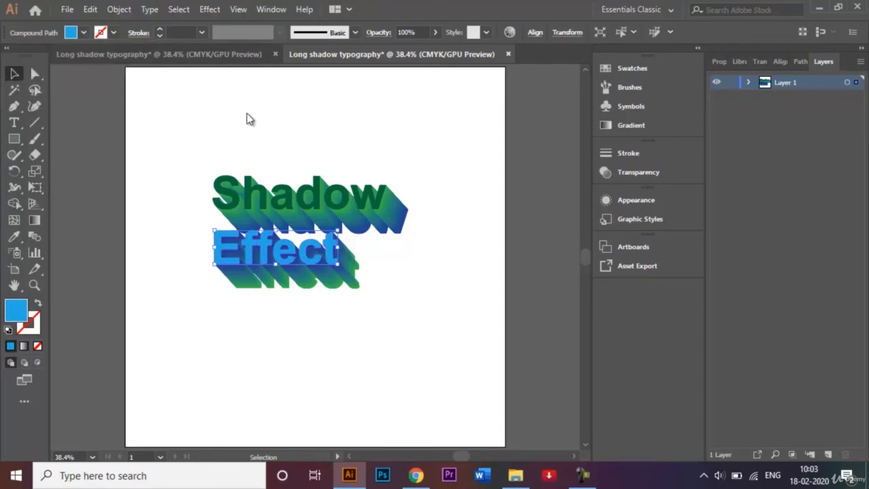
pyautogui.click(174, 110)
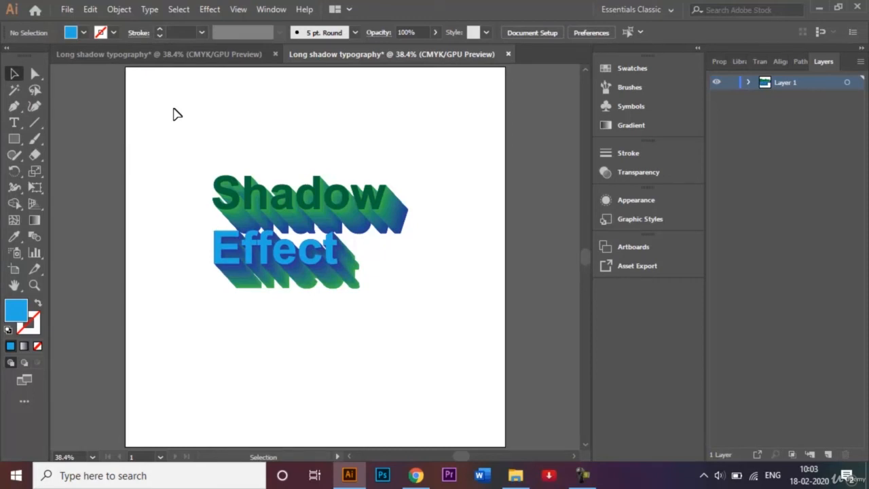
# Step: Create a light grey 1000 by 1000 px rectangle in the "Shadow Effect" document and move it to cover the artboard exactly
pyautogui.click(137, 57)
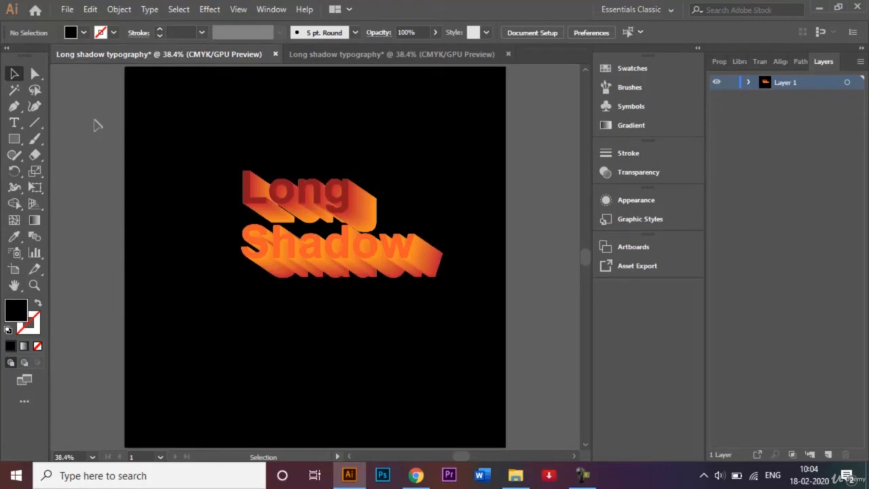
pyautogui.click(324, 56)
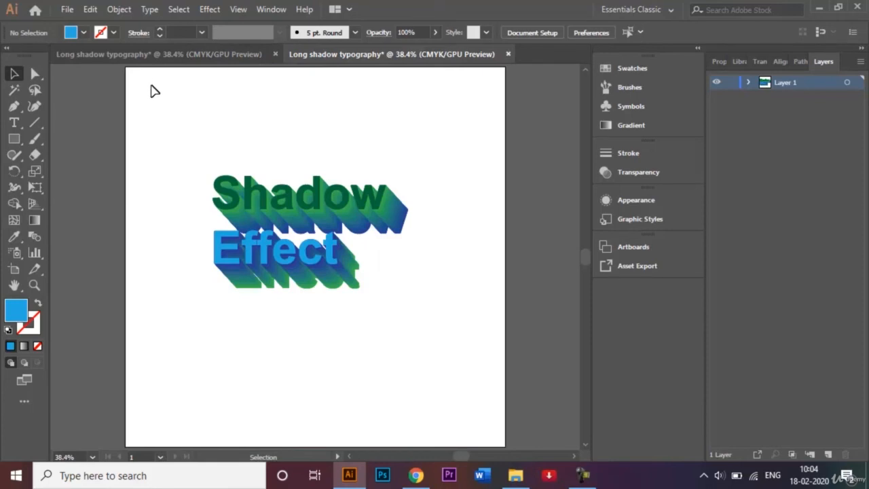
pyautogui.click(14, 139)
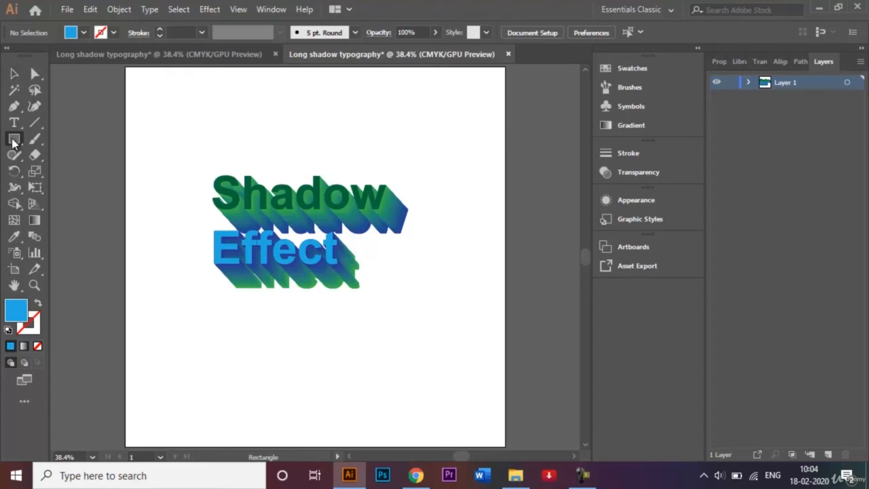
pyautogui.click(84, 34)
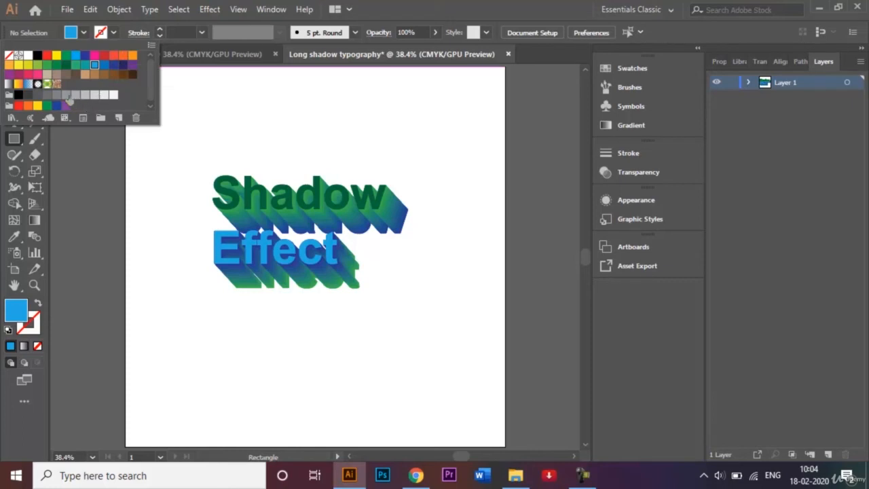
pyautogui.click(75, 96)
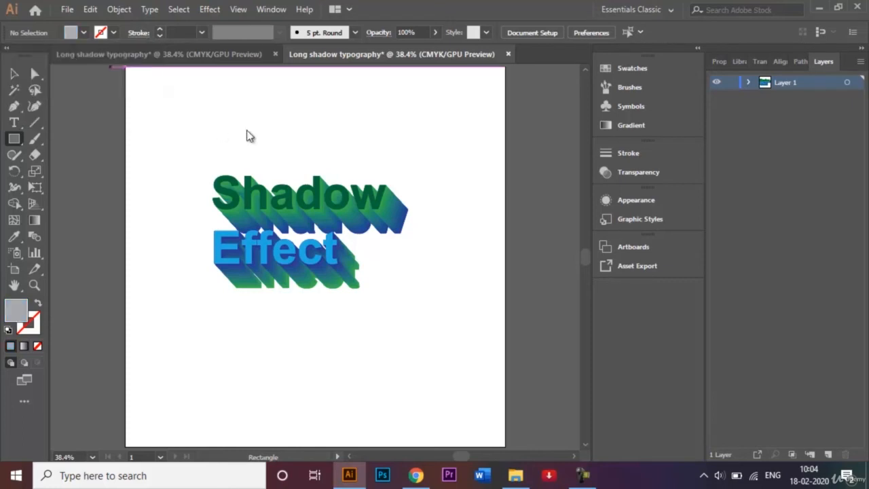
pyautogui.click(286, 124)
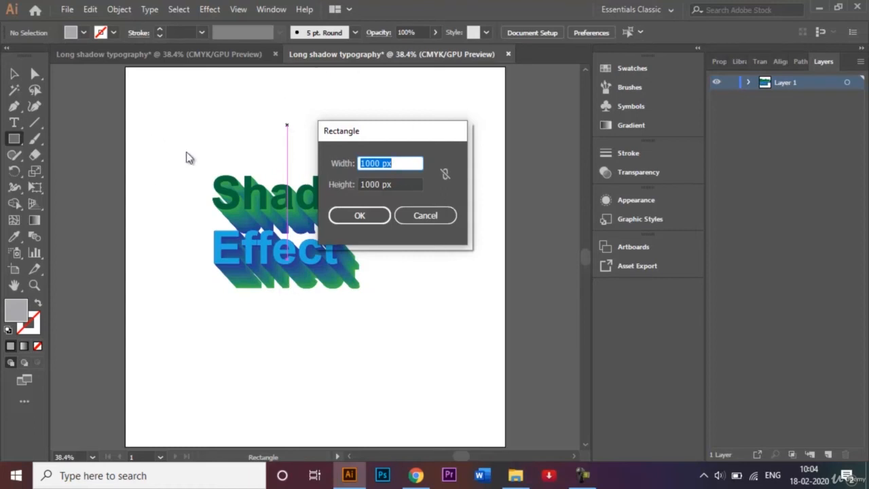
pyautogui.click(381, 221)
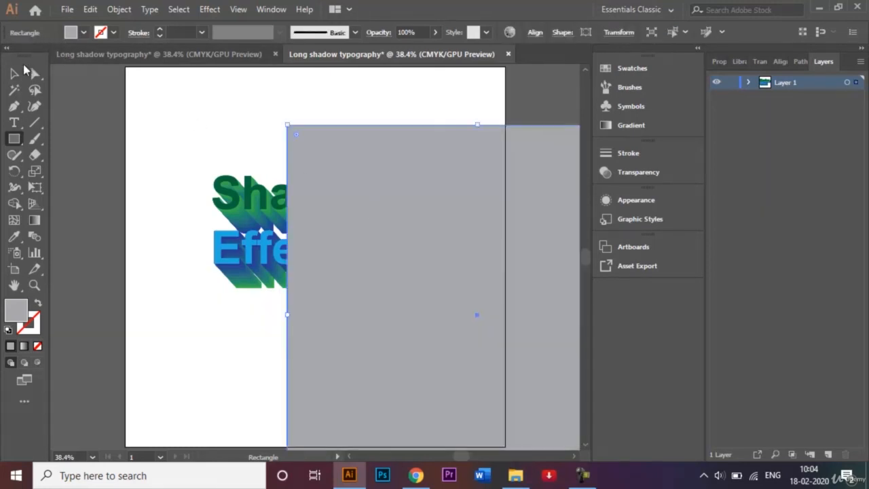
pyautogui.click(12, 75)
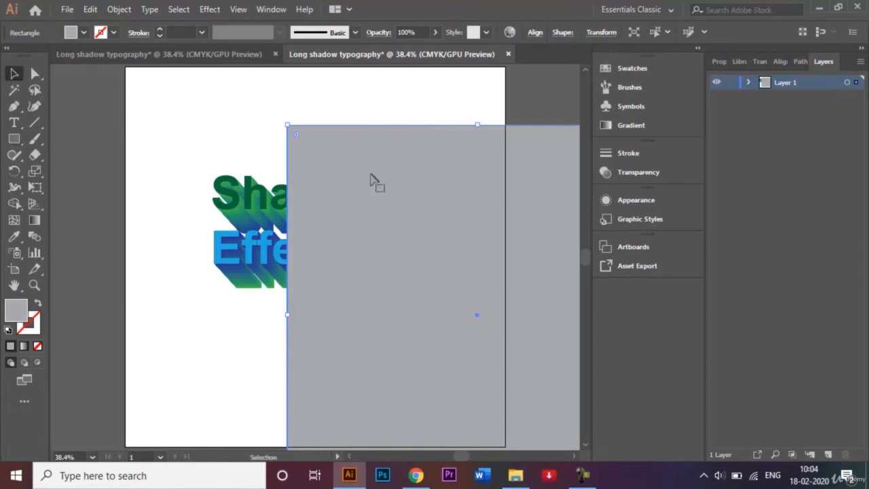
pyautogui.moveTo(396, 188); pyautogui.dragTo(233, 132)
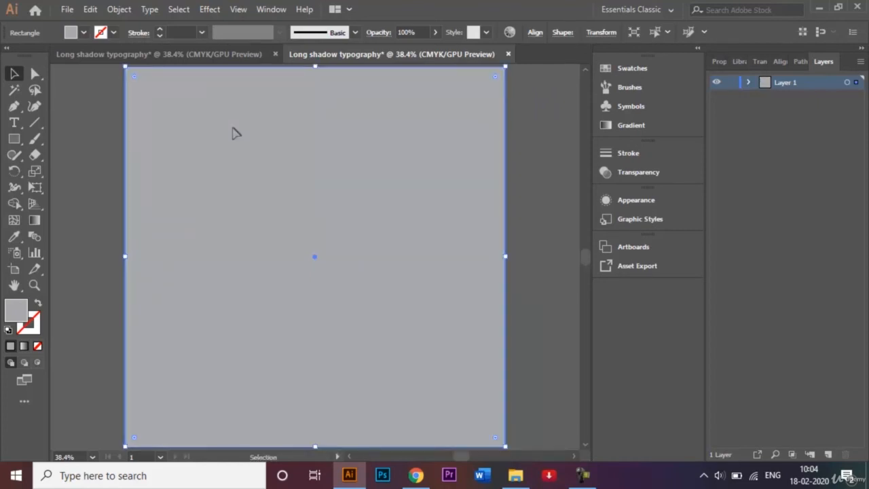
# Step: Send the grey background rectangle to the back behind the lettering and deselect it
pyautogui.rightClick(233, 132)
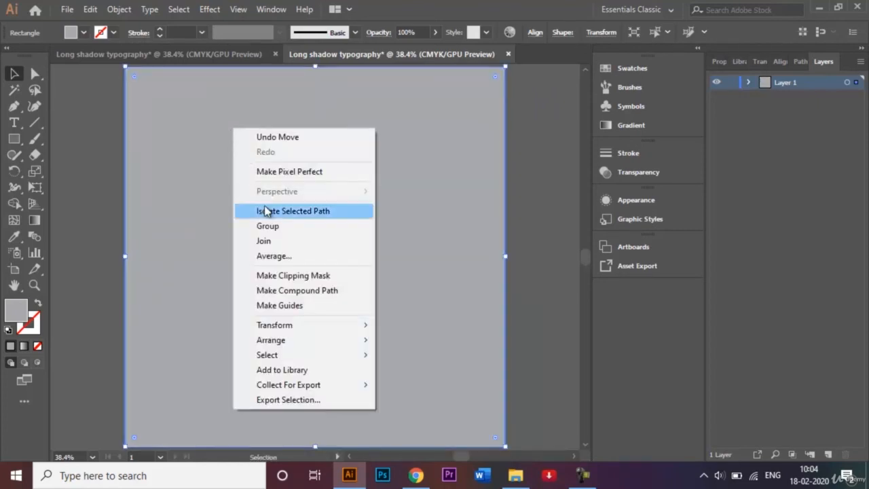
pyautogui.moveTo(322, 343)
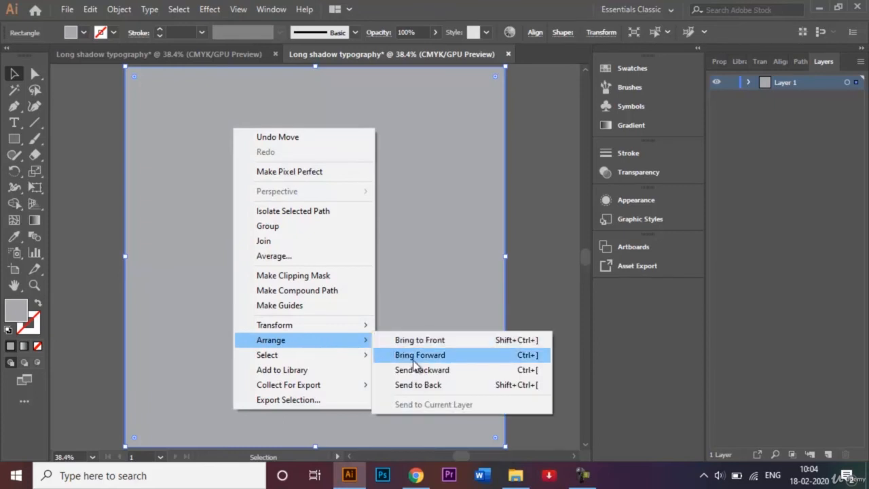
pyautogui.click(427, 384)
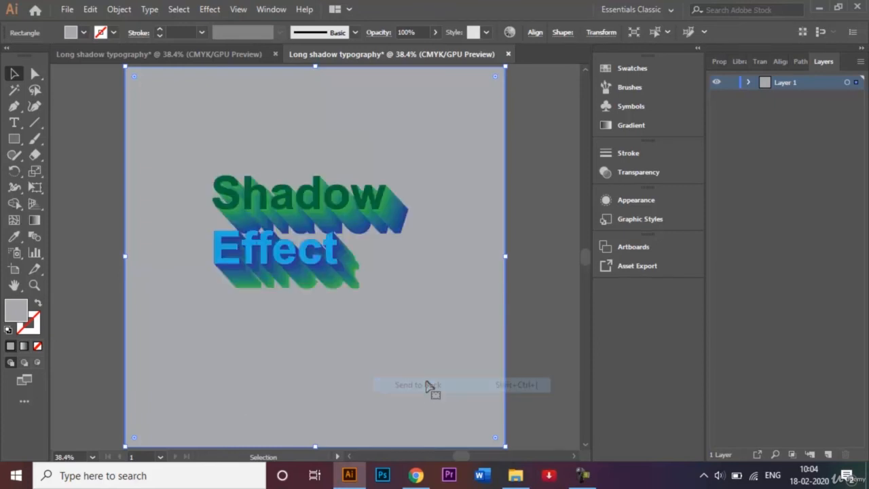
pyautogui.click(553, 260)
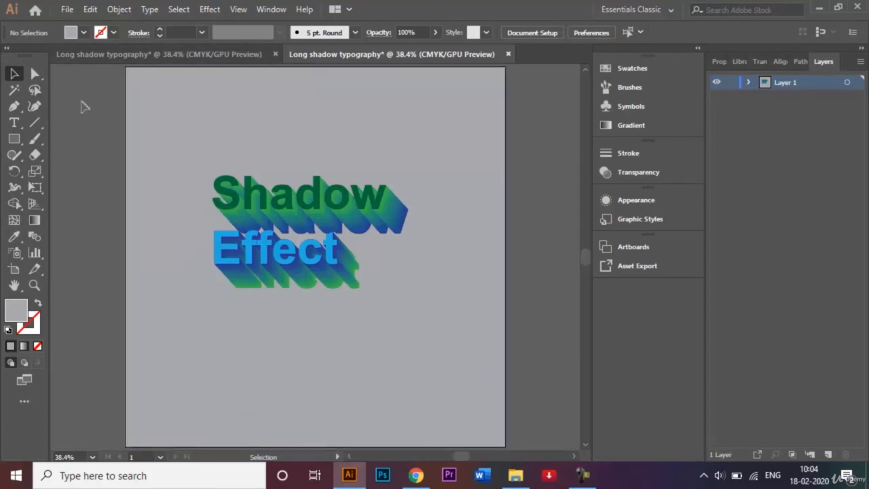
# Step: Save the document as "Long shadow typography.ai" in the Udemy folder, in Illustrator CC version with the default options
pyautogui.click(68, 8)
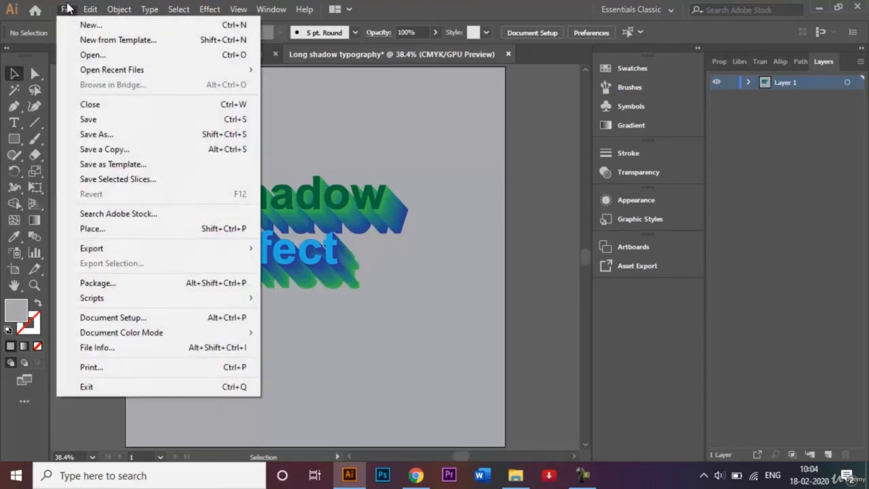
pyautogui.click(107, 137)
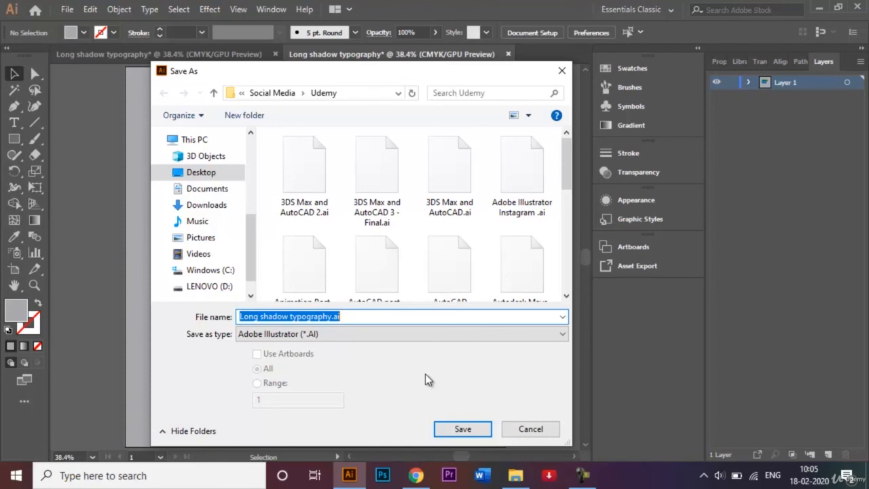
pyautogui.click(479, 429)
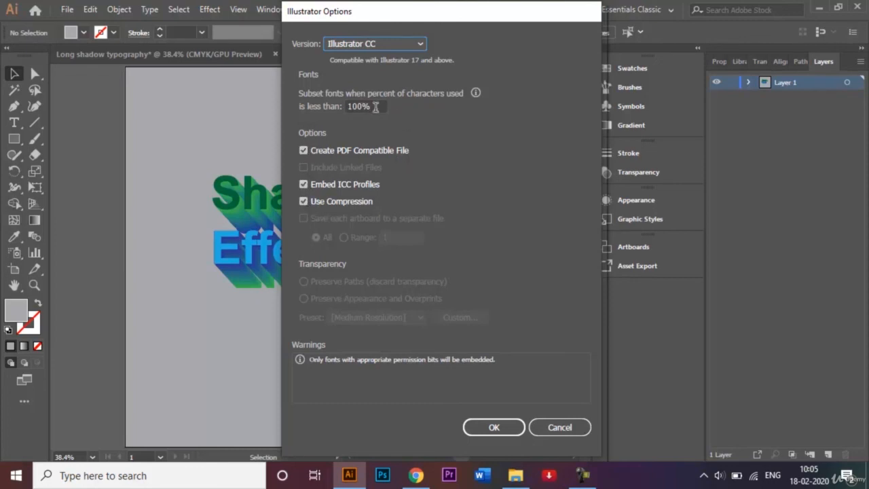
pyautogui.click(494, 427)
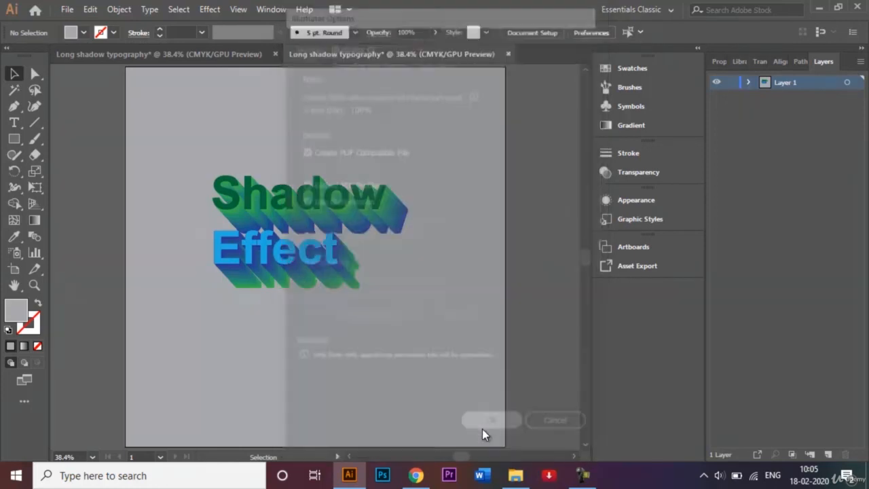